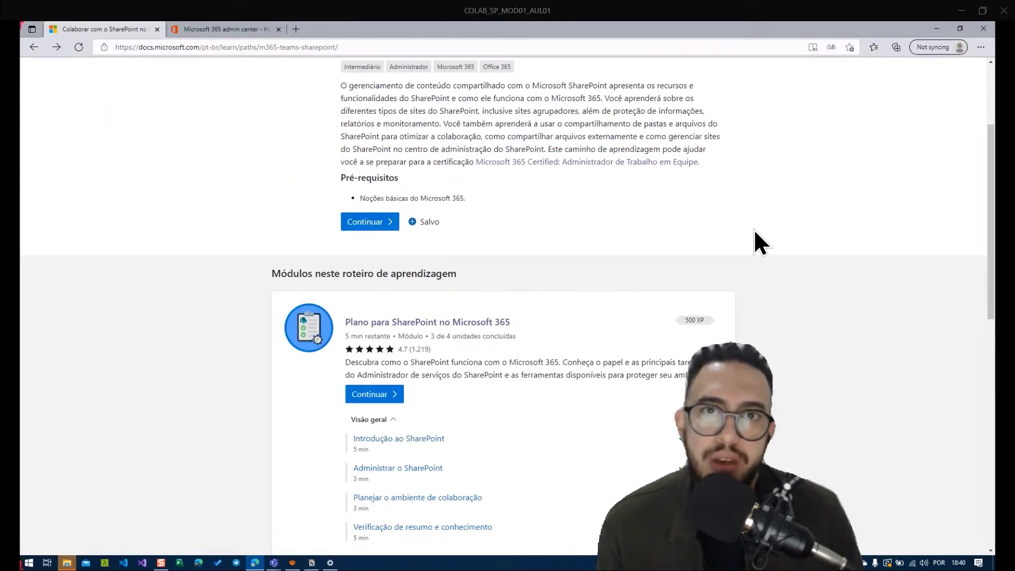
Step: Review the SharePoint learning path's description and the units of its first module, Plano para SharePoint no Microsoft 365
{"action": "scroll", "coordinate": [753, 229], "scroll_direction": "up", "scroll_amount": 3}
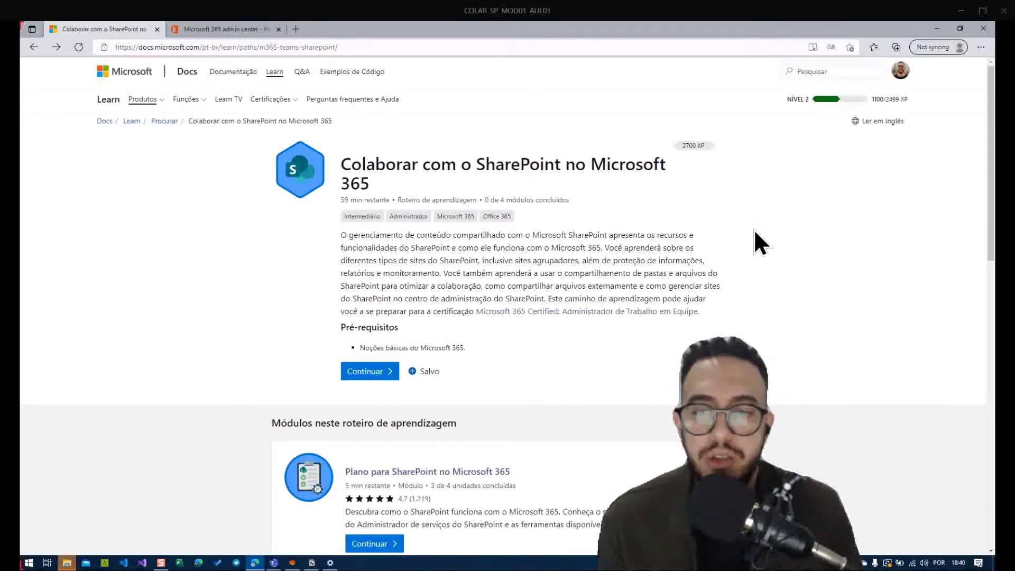
{"action": "scroll", "coordinate": [753, 228], "scroll_direction": "down", "scroll_amount": 3}
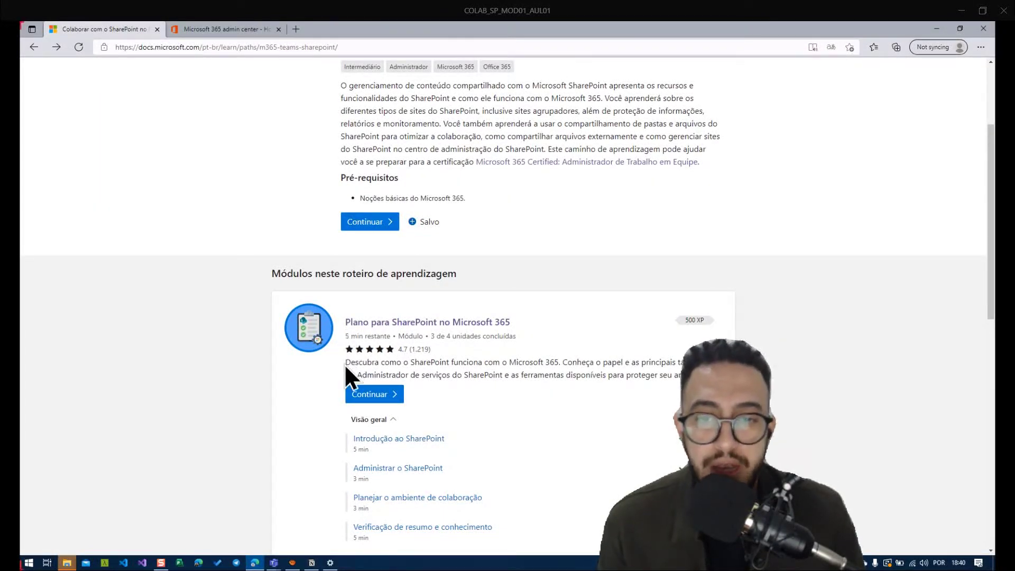
{"action": "scroll", "coordinate": [408, 416], "scroll_direction": "down", "scroll_amount": 1}
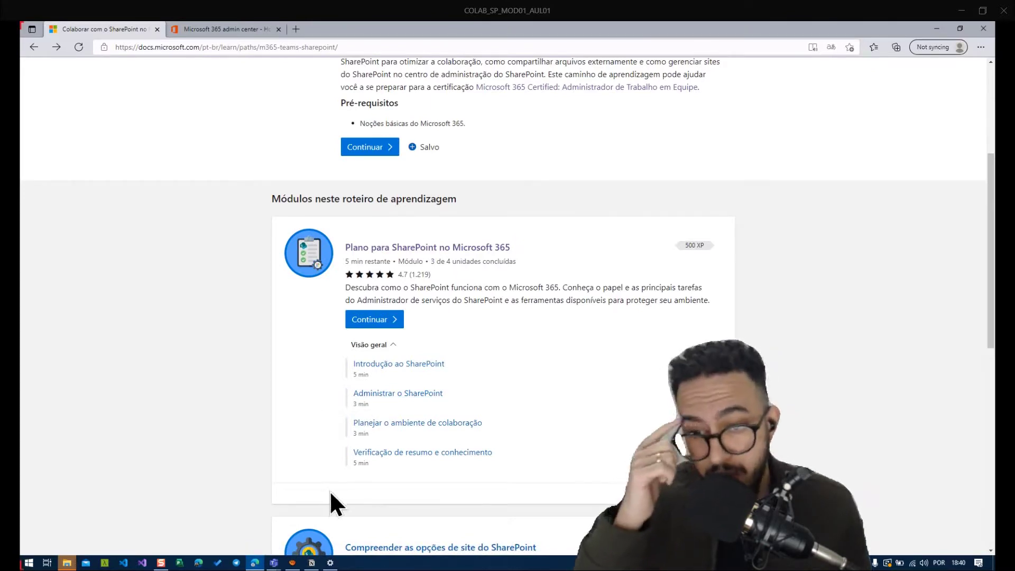
Step: Copy the full learning path link from the Notion notes and try to load it in the browser
{"action": "left_click", "coordinate": [311, 562]}
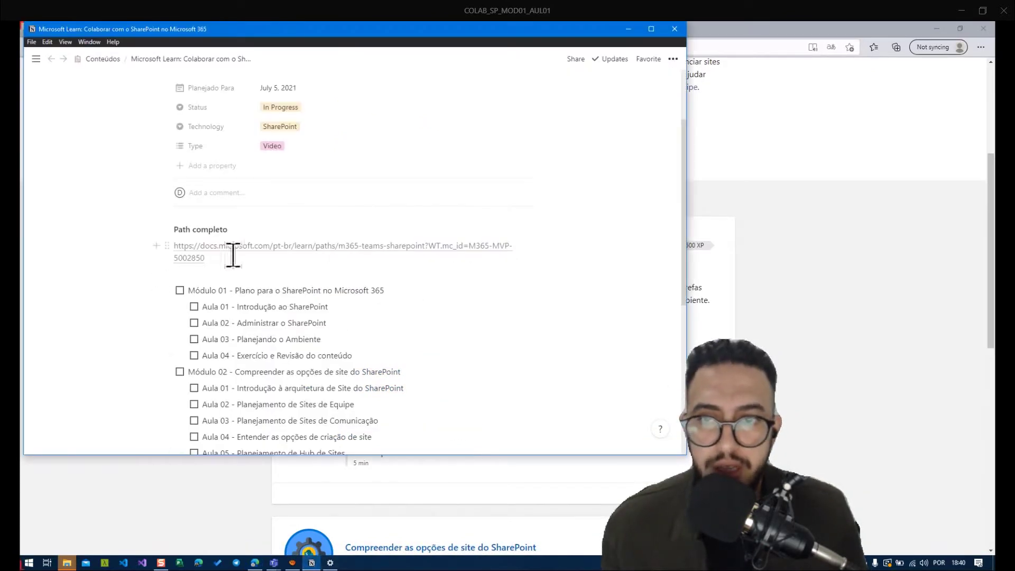
{"action": "left_click", "coordinate": [804, 301]}
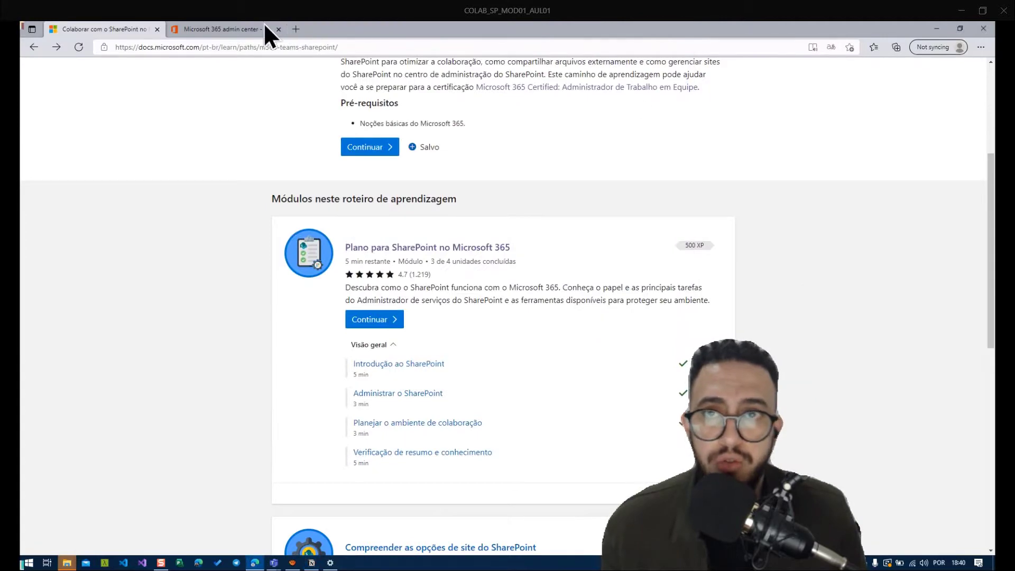
{"action": "left_click", "coordinate": [347, 46]}
{"action": "type", "text": "[https://docs.microsoft.com/pt-br/learn/paths/m365-teams-sharepoint?WT.mc_id=M365-MVP-5002850](https://docs.microsoft.com/pt-br/learn/paths/m365-teams-sharepoint?WT.mc_id=M365-MVP-5002850)"}
{"action": "key", "text": "Return"}
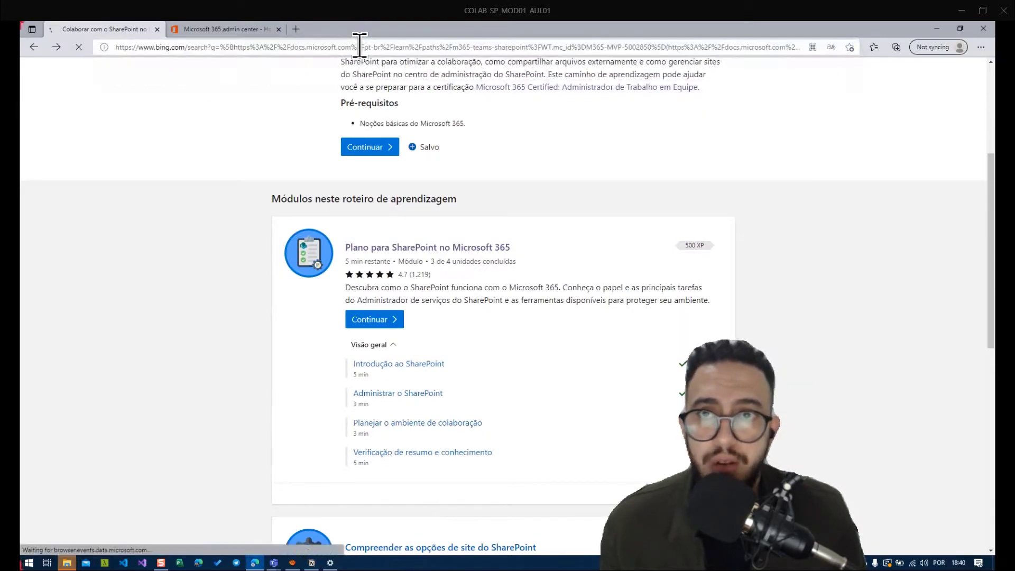
Step: Trim the pasted address to the single m365-teams-sharepoint link without brackets or parentheses and load the page
{"action": "left_click", "coordinate": [344, 47]}
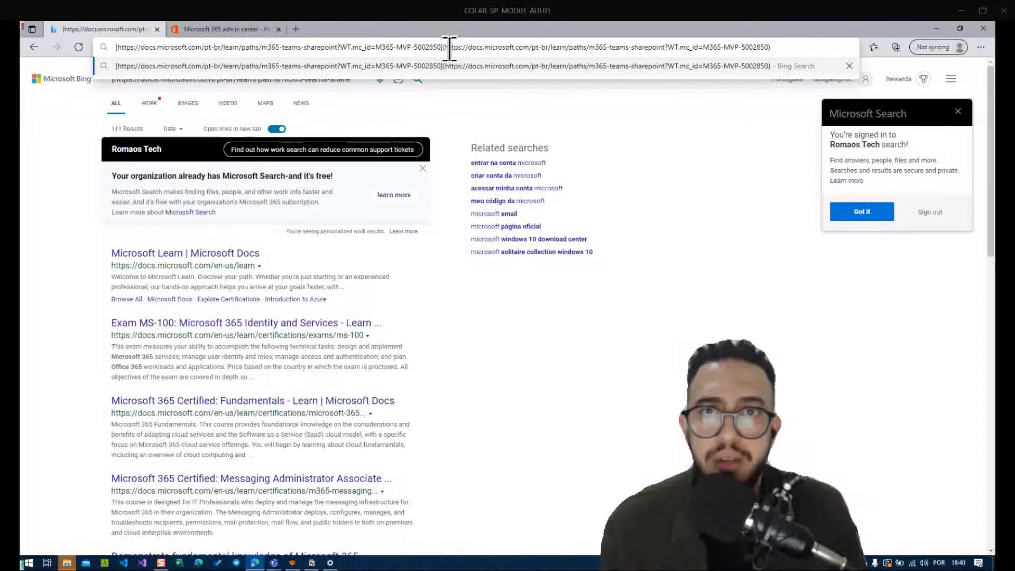
{"action": "left_click_drag", "start_coordinate": [447, 47], "coordinate": [114, 47]}
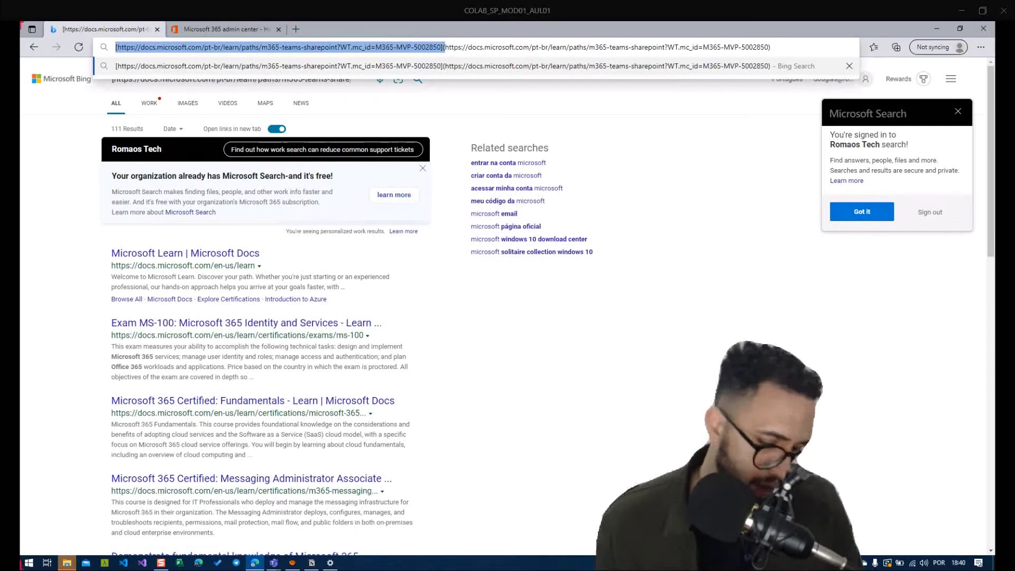
{"action": "key", "text": "BackSpace"}
{"action": "key", "text": "End"}
{"action": "key", "text": "BackSpace"}
{"action": "key", "text": "Return"}
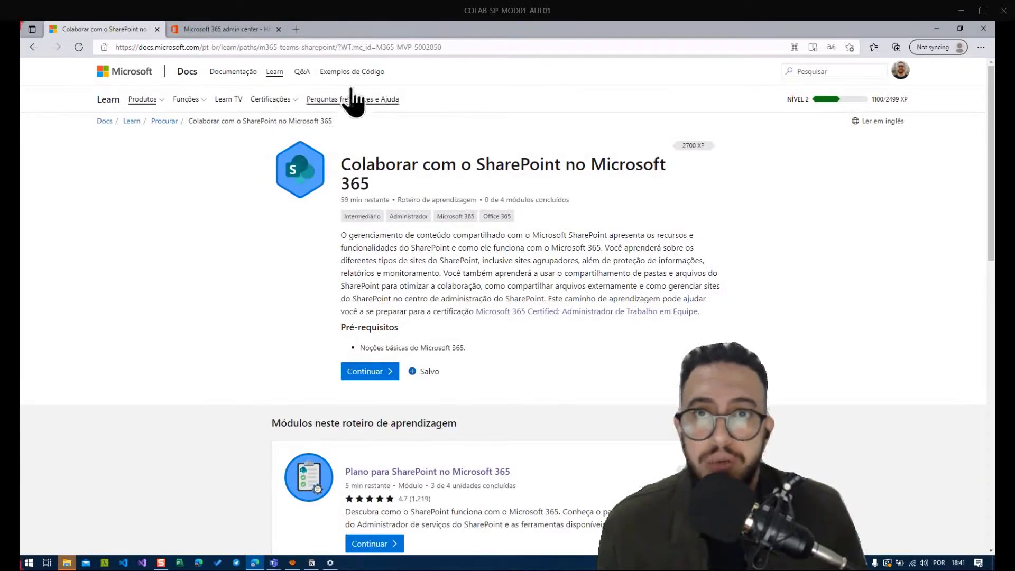
Step: Highlight the tracking ID at the end of the page address and open the unit Administrar o SharePoint
{"action": "left_click_drag", "start_coordinate": [372, 47], "coordinate": [443, 50]}
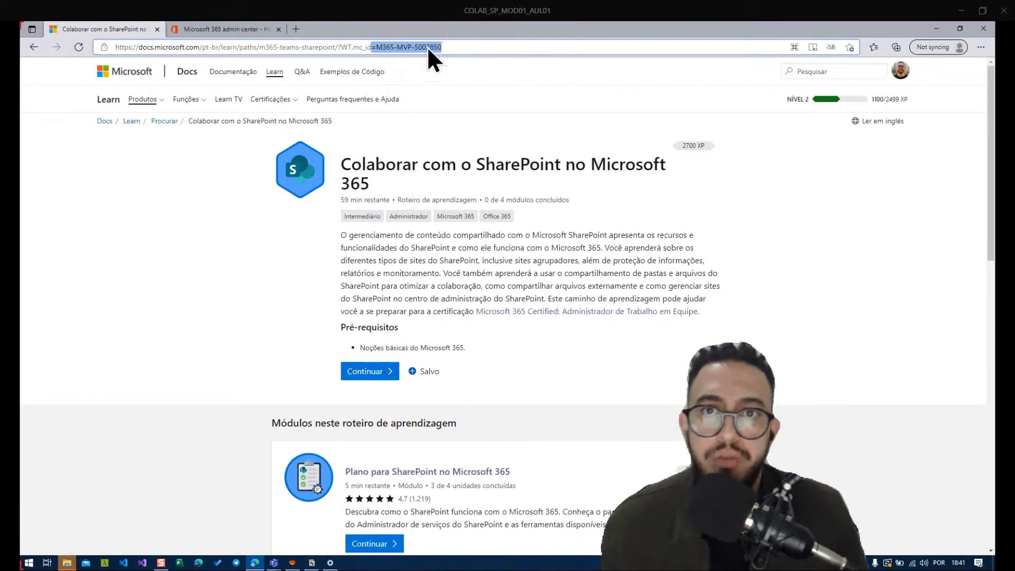
{"action": "left_click", "coordinate": [223, 318]}
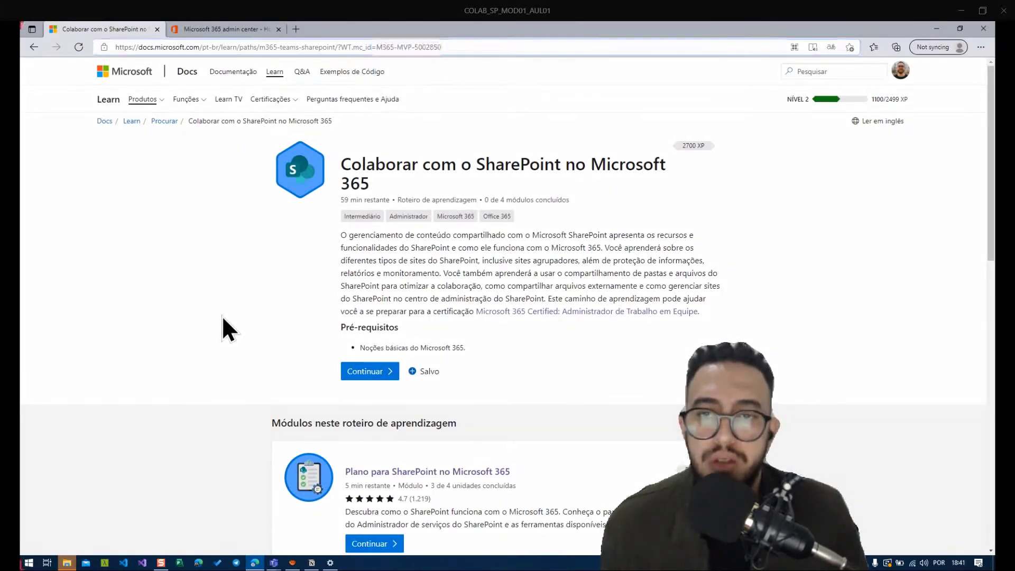
{"action": "scroll", "coordinate": [211, 305], "scroll_direction": "down", "scroll_amount": 3}
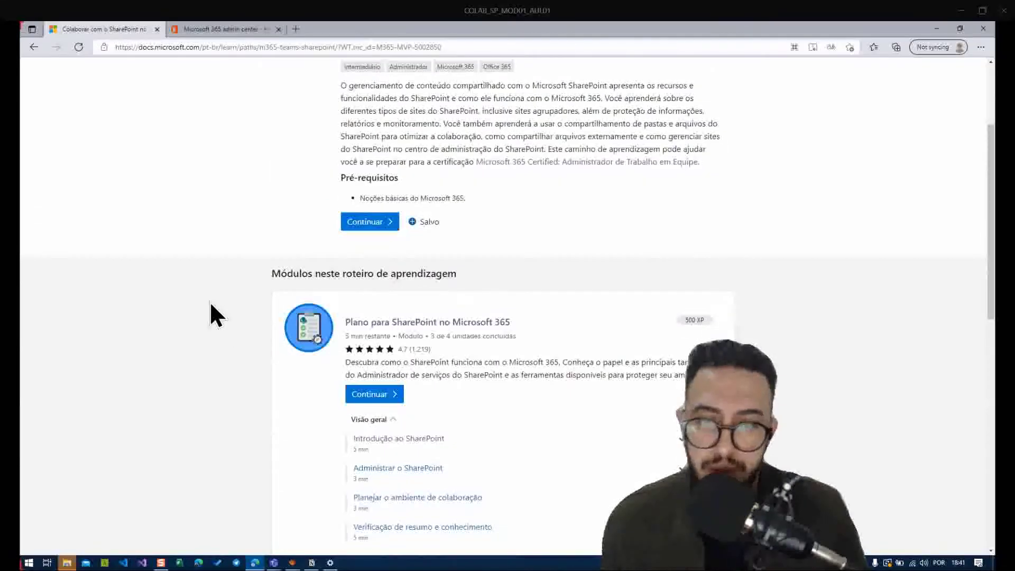
{"action": "left_click", "coordinate": [398, 417]}
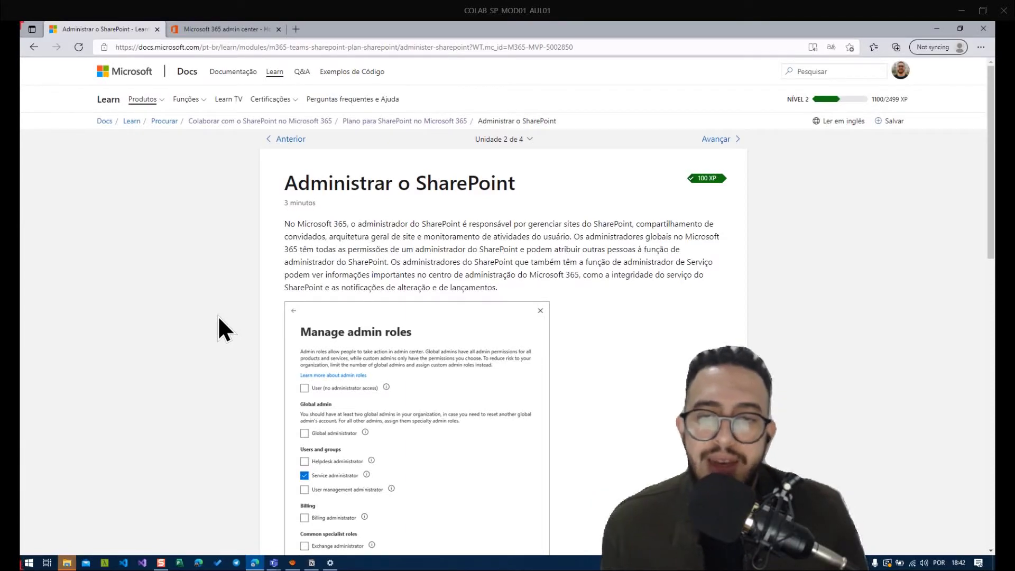
Step: Read the unit's text on admin roles and highlight the heading Principais tarefas do administrador do SharePoint
{"action": "scroll", "coordinate": [218, 315], "scroll_direction": "down", "scroll_amount": 3}
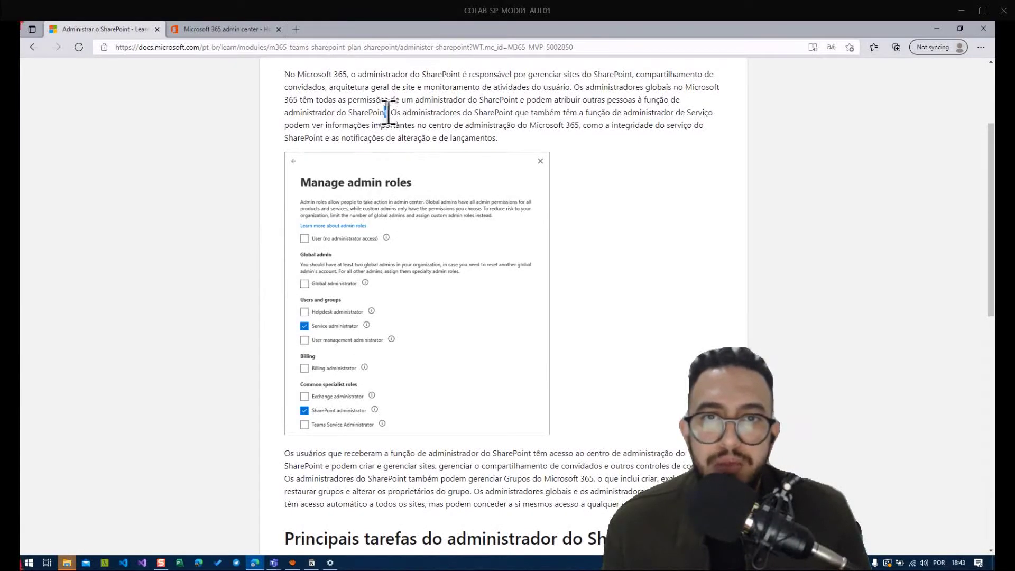
{"action": "left_click_drag", "start_coordinate": [385, 112], "coordinate": [516, 112]}
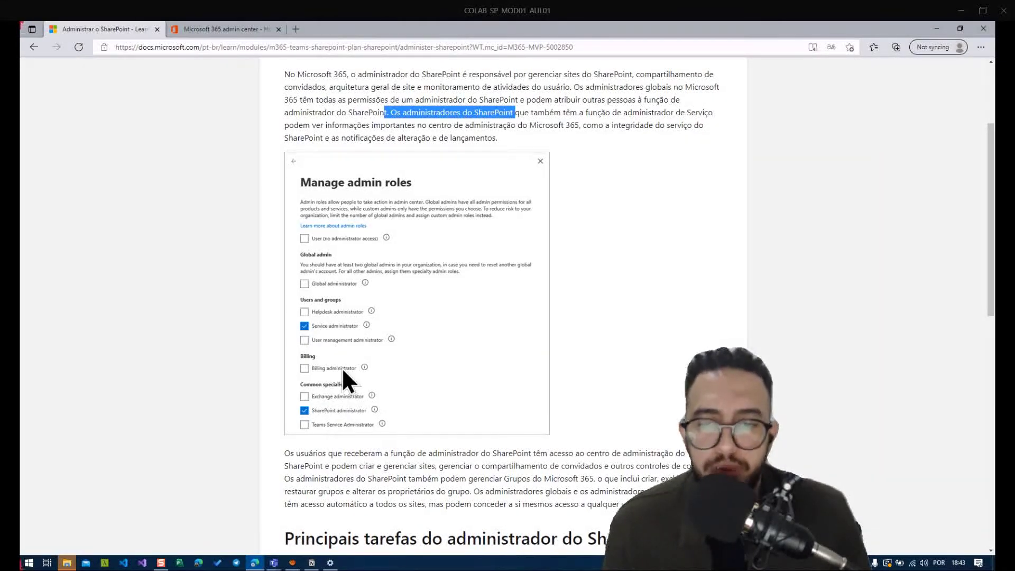
{"action": "scroll", "coordinate": [341, 367], "scroll_direction": "down", "scroll_amount": 6}
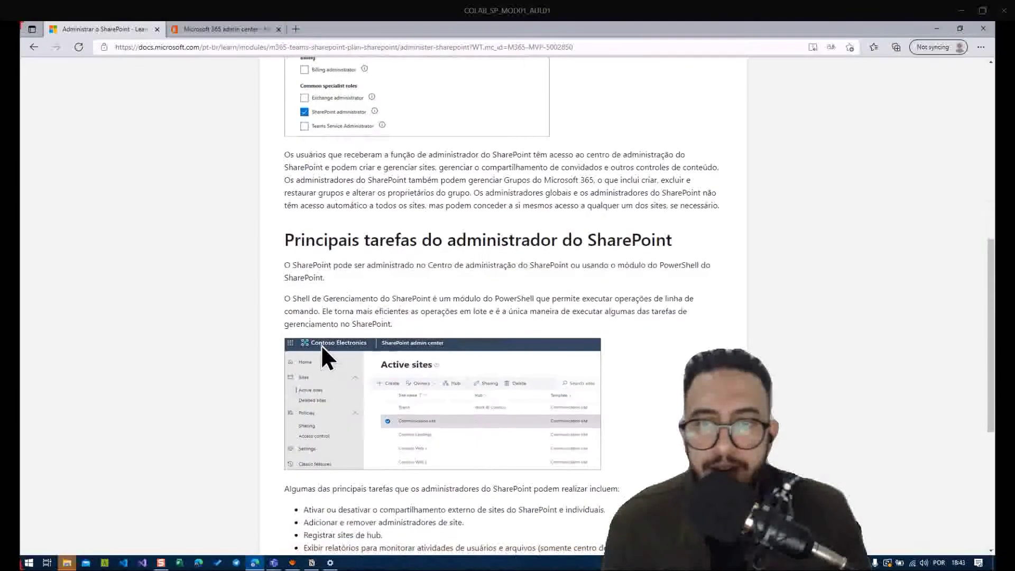
{"action": "left_click_drag", "start_coordinate": [378, 241], "coordinate": [669, 241]}
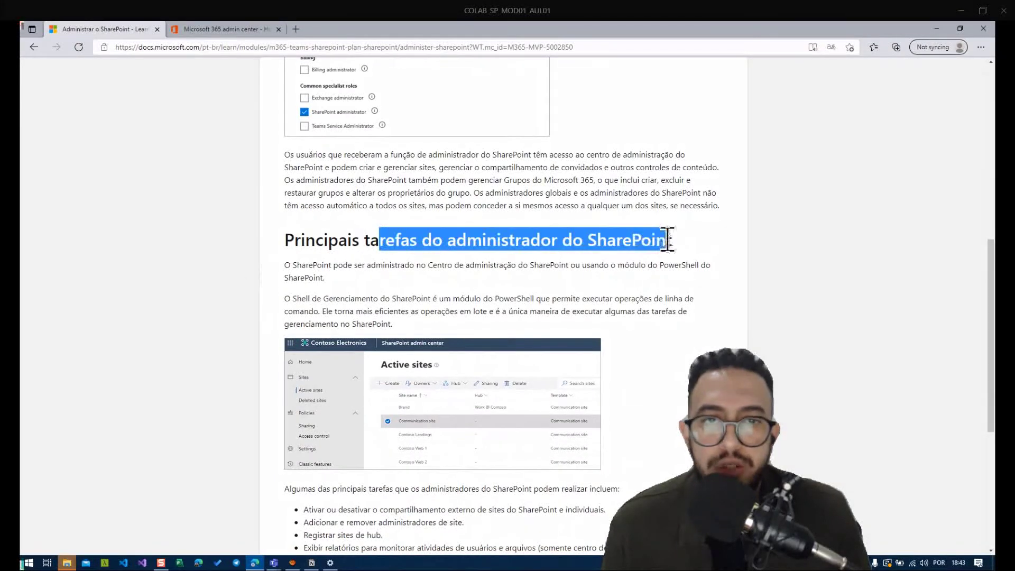
{"action": "left_click", "coordinate": [420, 300]}
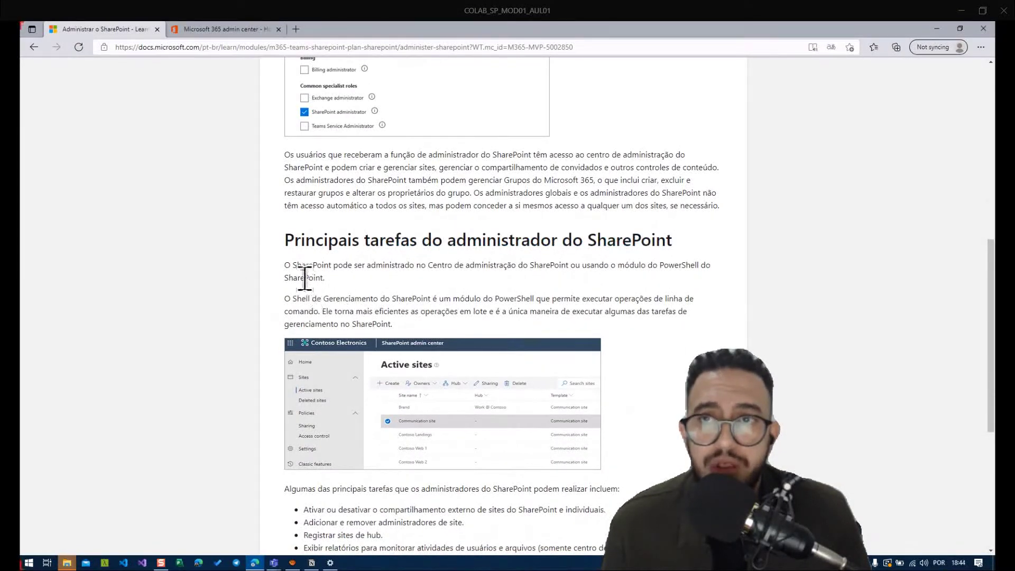
Step: Show all navigation entries in the Microsoft 365 admin center and open the SharePoint admin center
{"action": "scroll", "coordinate": [284, 293], "scroll_direction": "up", "scroll_amount": 4}
{"action": "left_click", "coordinate": [230, 35]}
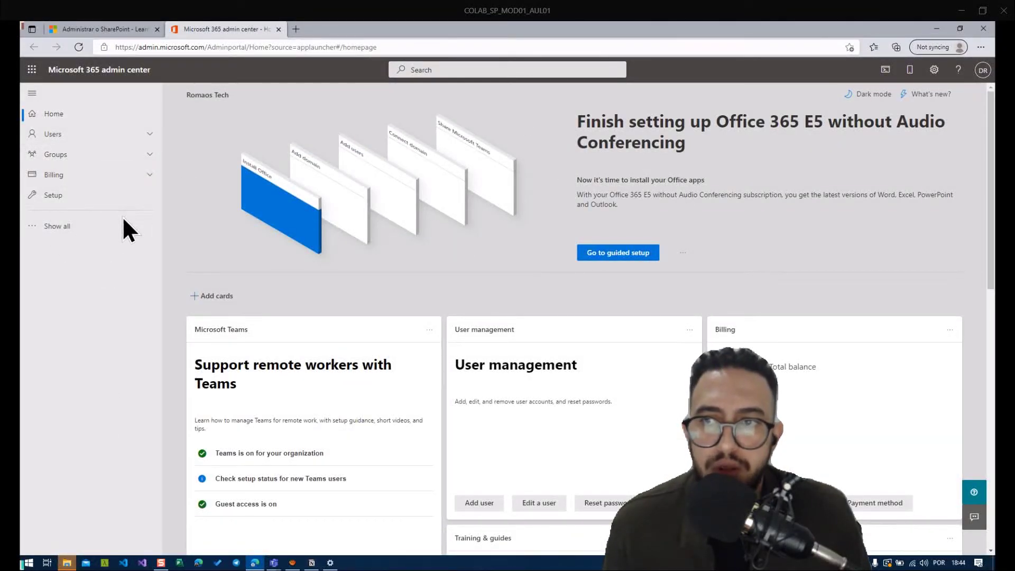
{"action": "left_click", "coordinate": [108, 226]}
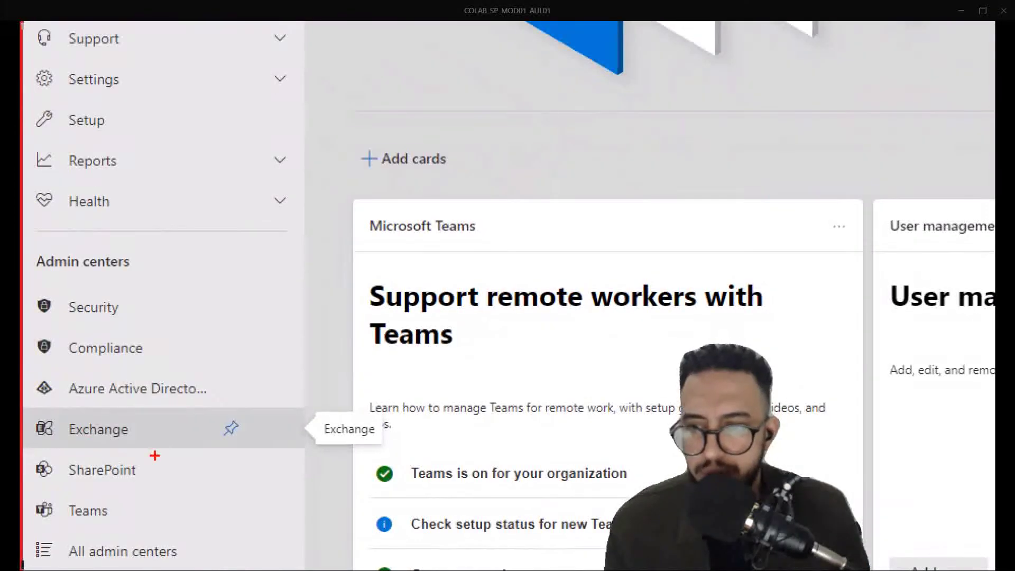
{"action": "mouse_move", "coordinate": [86, 444]}
{"action": "left_mouse_down"}
{"action": "mouse_move", "coordinate": [22, 442]}
{"action": "mouse_move", "coordinate": [99, 465]}
{"action": "left_mouse_up"}
{"action": "left_click_drag", "start_coordinate": [180, 497], "coordinate": [98, 445]}
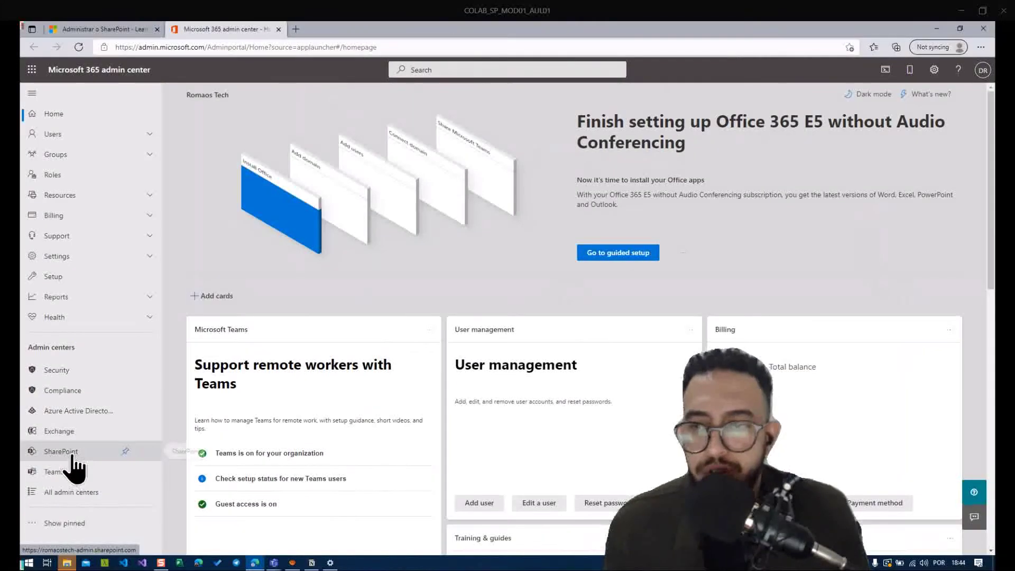
{"action": "left_click", "coordinate": [98, 469]}
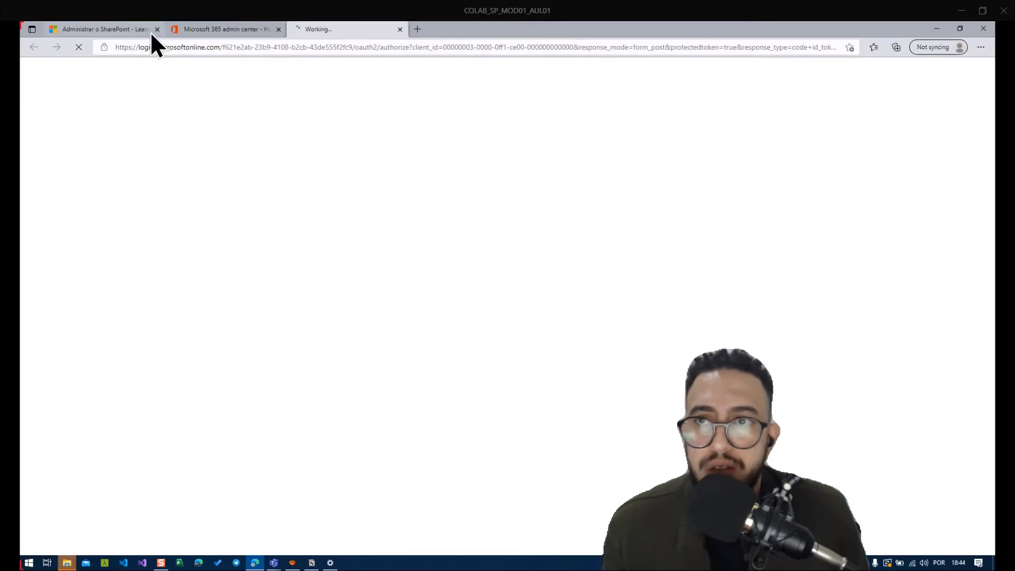
Step: Compare the unit's section on main SharePoint administrator tasks with the SharePoint admin center's home page
{"action": "left_click", "coordinate": [139, 31]}
{"action": "scroll", "coordinate": [436, 377], "scroll_direction": "down", "scroll_amount": 3}
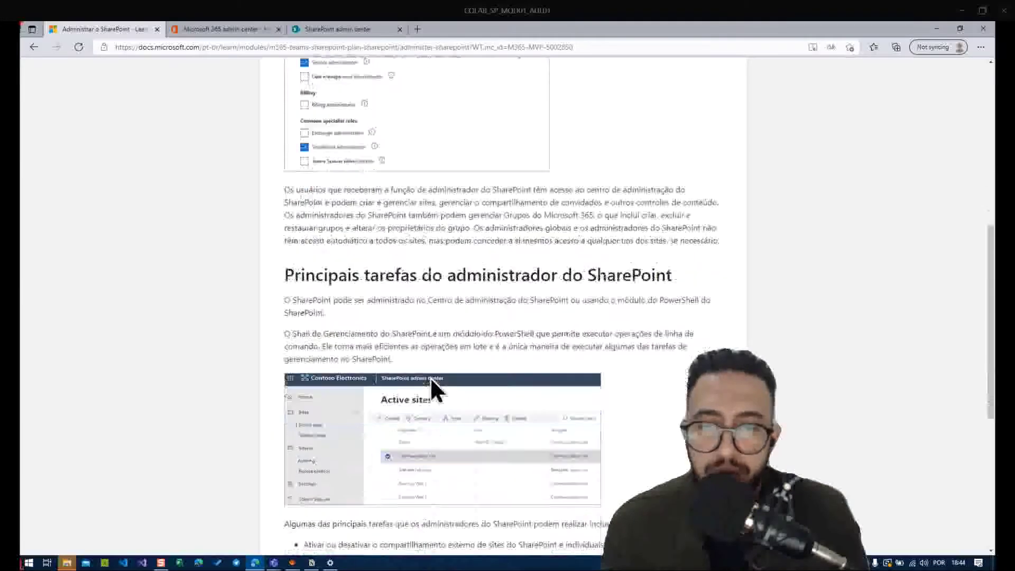
{"action": "scroll", "coordinate": [430, 377], "scroll_direction": "down", "scroll_amount": 3}
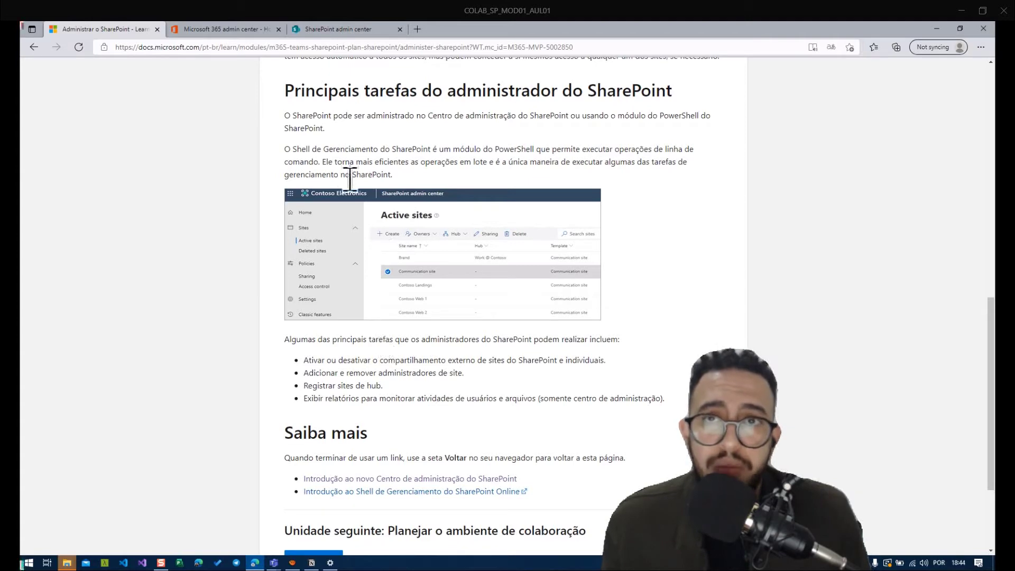
{"action": "left_click", "coordinate": [352, 31]}
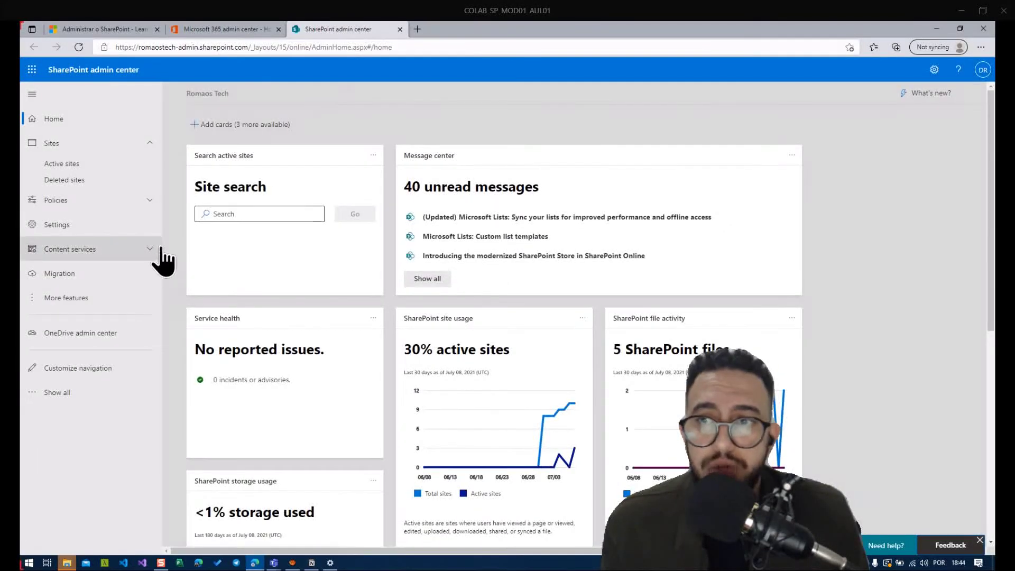
{"action": "left_click", "coordinate": [125, 29]}
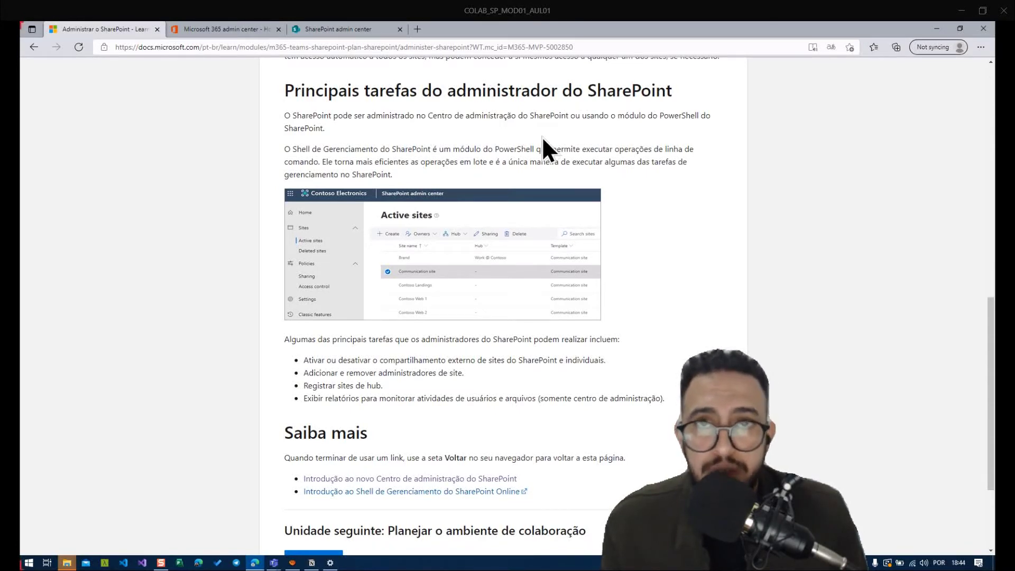
{"action": "left_click", "coordinate": [349, 30]}
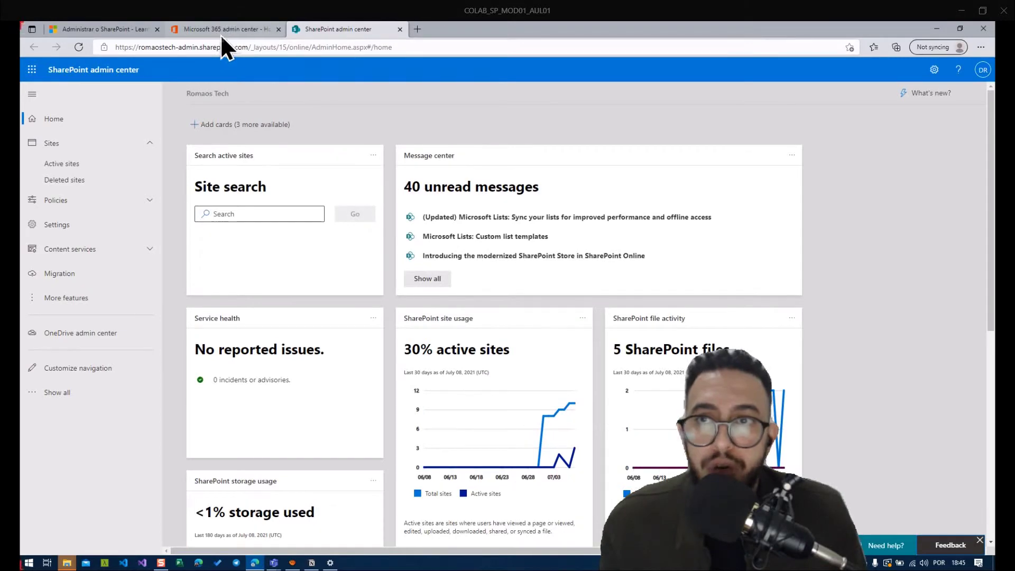
{"action": "left_click", "coordinate": [129, 30]}
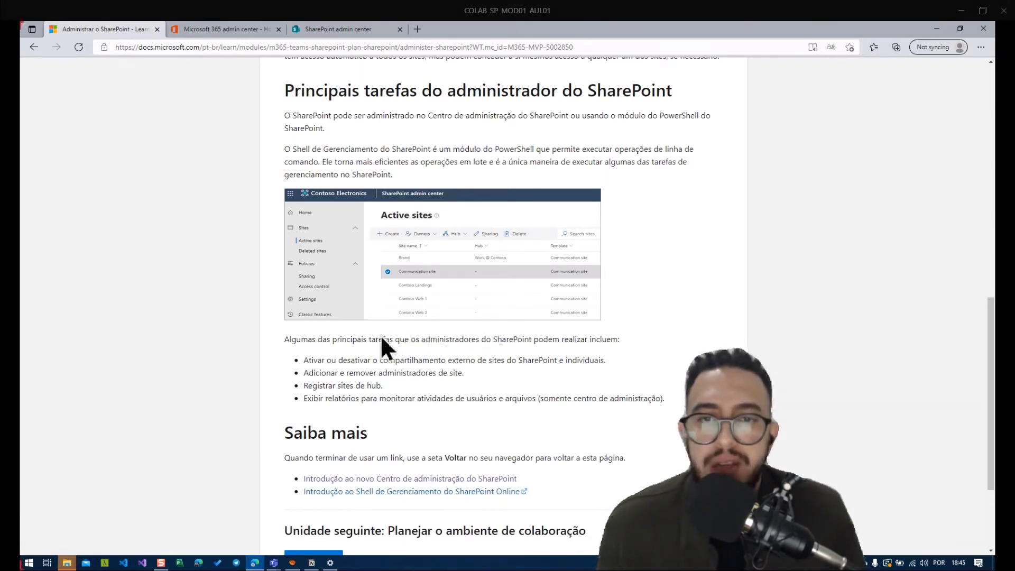
Step: Review the list of administrator tasks, highlighting its introduction and the items on site administrators, hub sites and activity reports
{"action": "left_click_drag", "start_coordinate": [379, 339], "coordinate": [645, 346]}
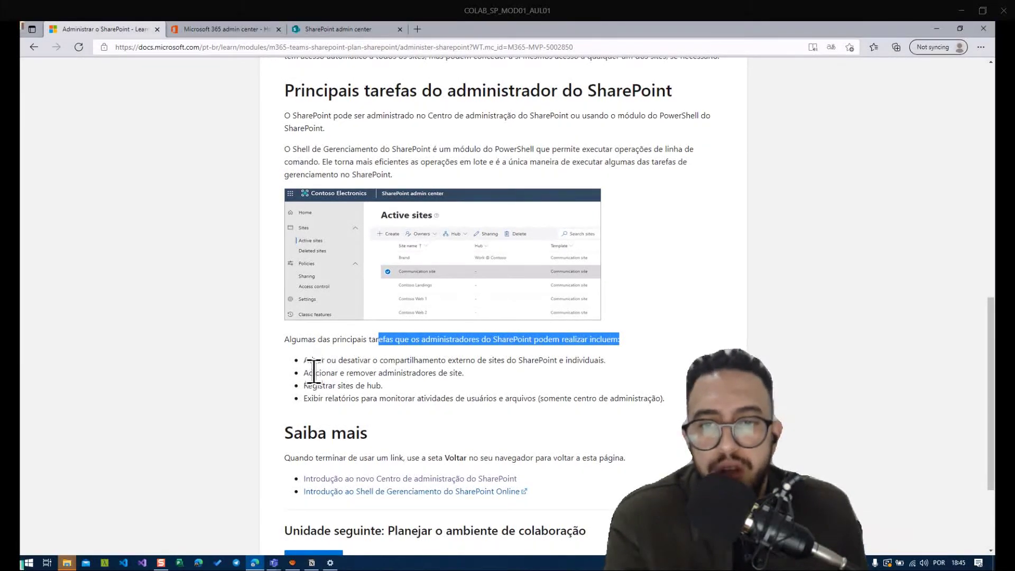
{"action": "left_click_drag", "start_coordinate": [309, 373], "coordinate": [458, 373]}
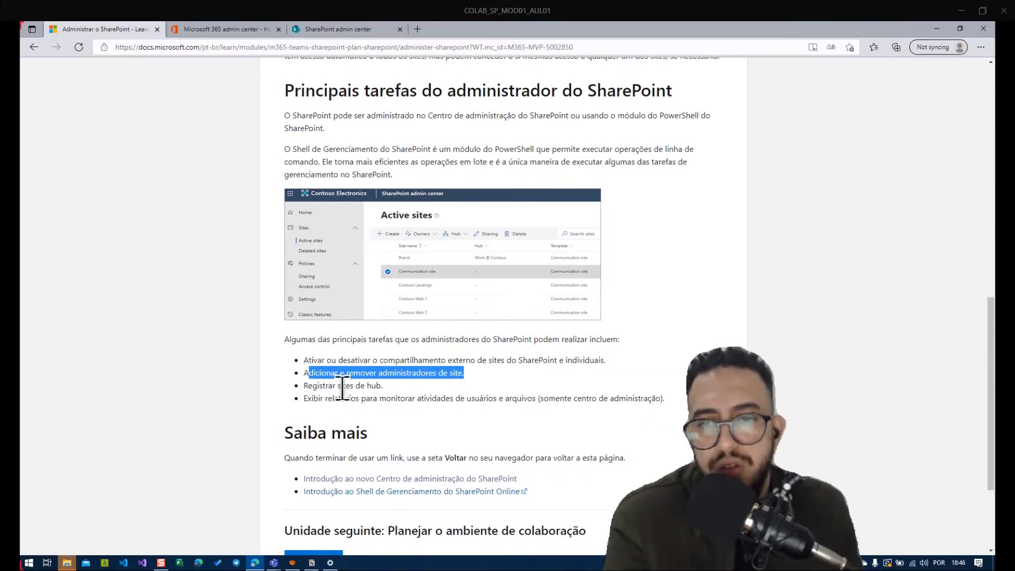
{"action": "left_click_drag", "start_coordinate": [308, 386], "coordinate": [404, 386]}
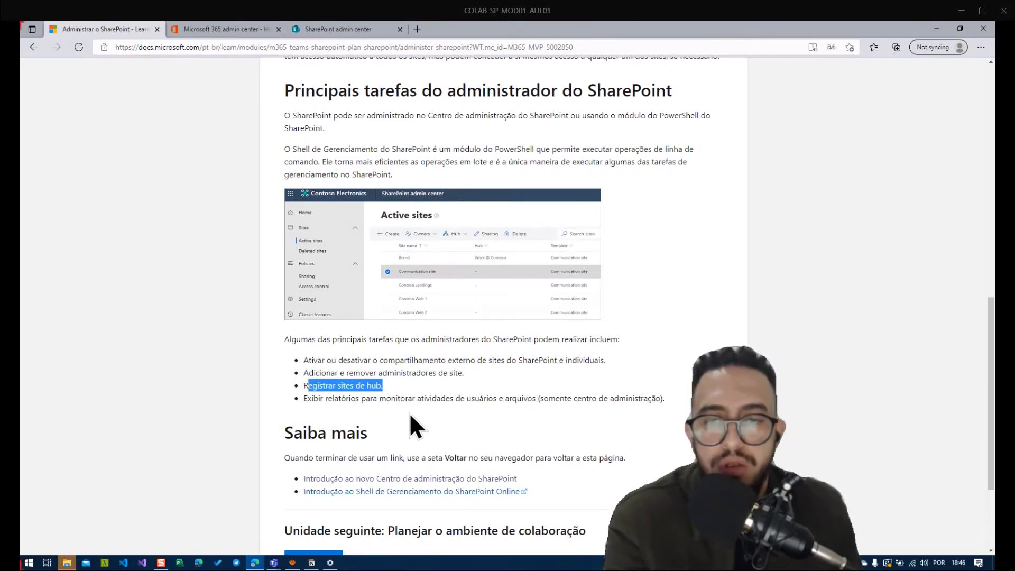
{"action": "left_click_drag", "start_coordinate": [332, 400], "coordinate": [676, 402]}
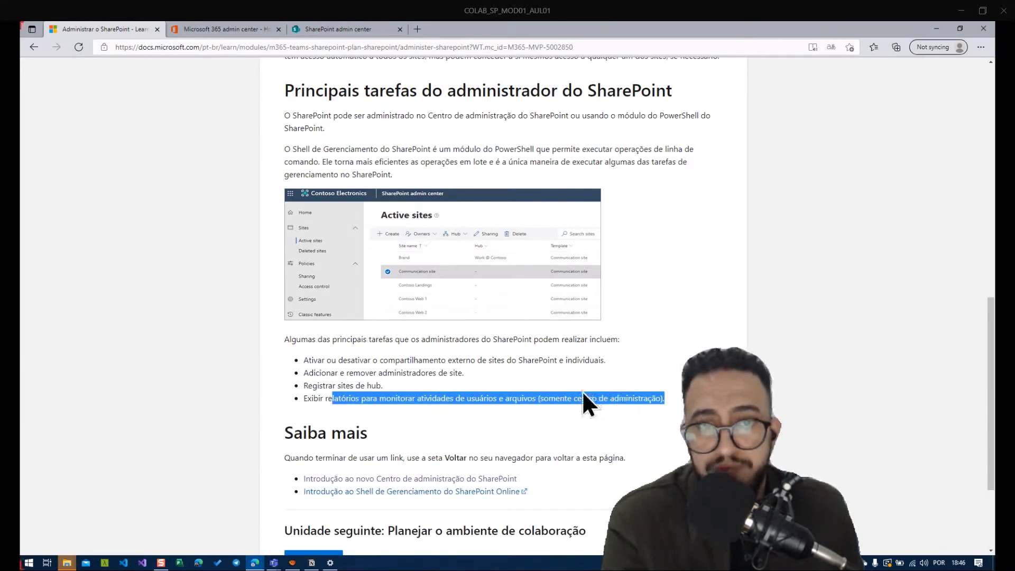
{"action": "left_click", "coordinate": [536, 398]}
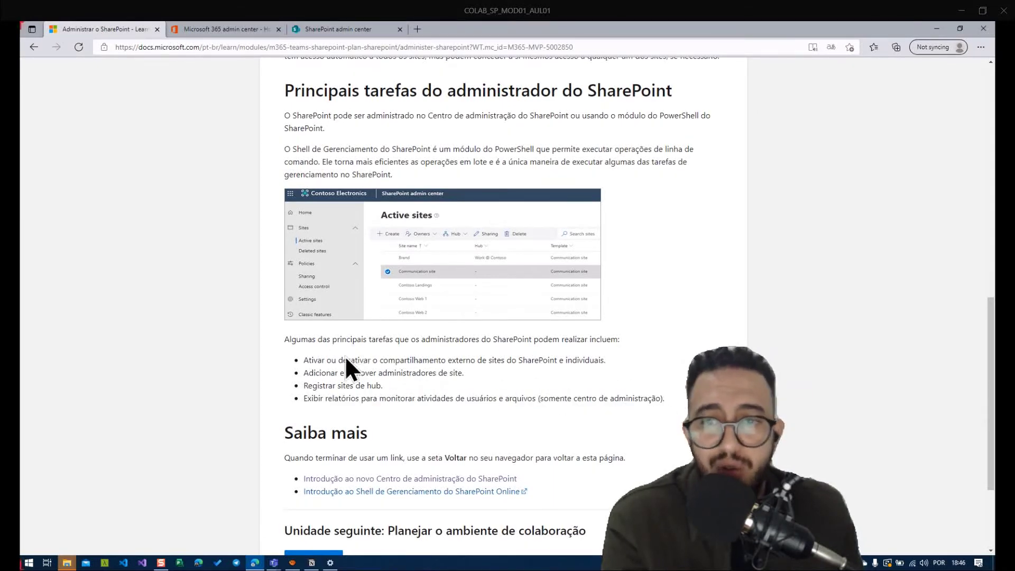
Step: Look at the SharePoint admin center again and return to the unit to view its Saiba mais section
{"action": "left_click", "coordinate": [360, 28]}
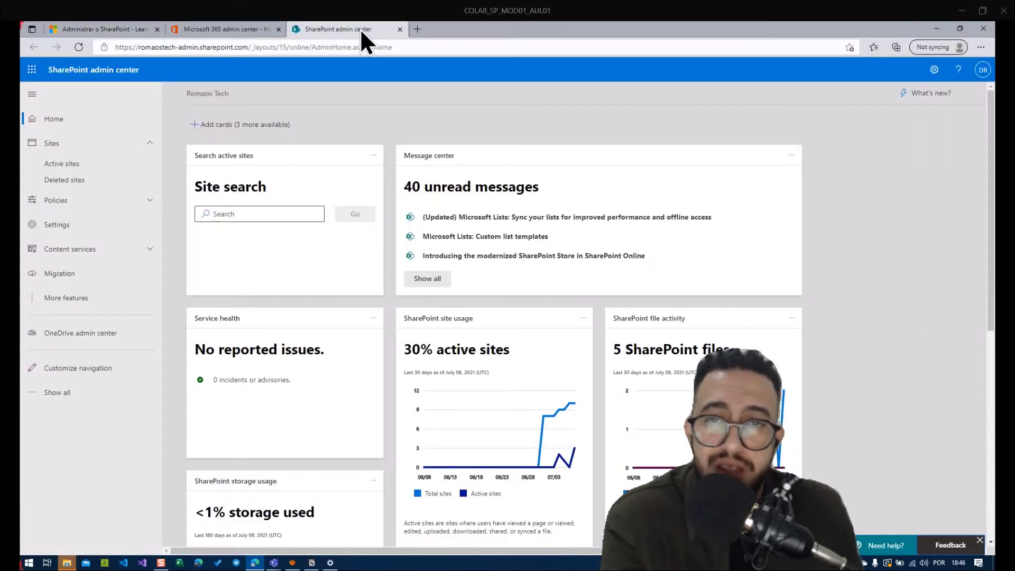
{"action": "left_click", "coordinate": [121, 29]}
{"action": "scroll", "coordinate": [284, 245], "scroll_direction": "down", "scroll_amount": 4}
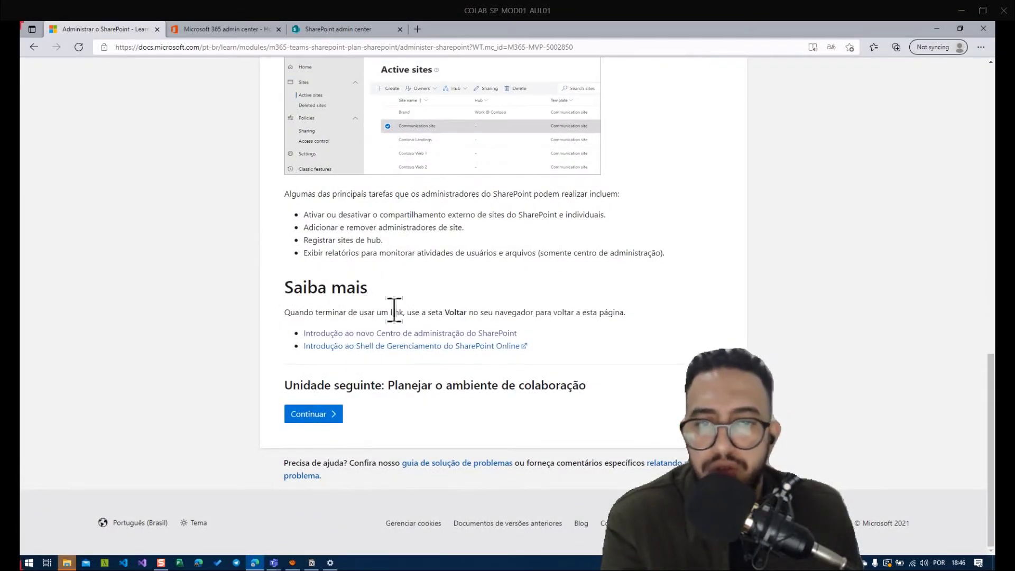
Step: Open the two Saiba mais links in new tabs and skim the article on getting started with the new SharePoint admin center
{"action": "left_click", "coordinate": [333, 338], "text": "ctrl"}
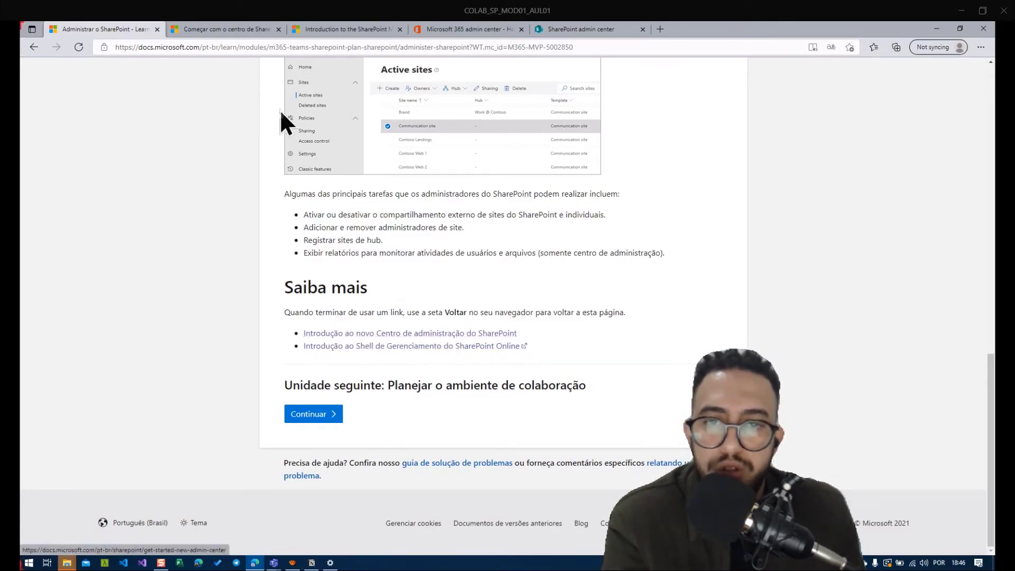
{"action": "left_click", "coordinate": [230, 29]}
{"action": "scroll", "coordinate": [431, 190], "scroll_direction": "down", "scroll_amount": 12}
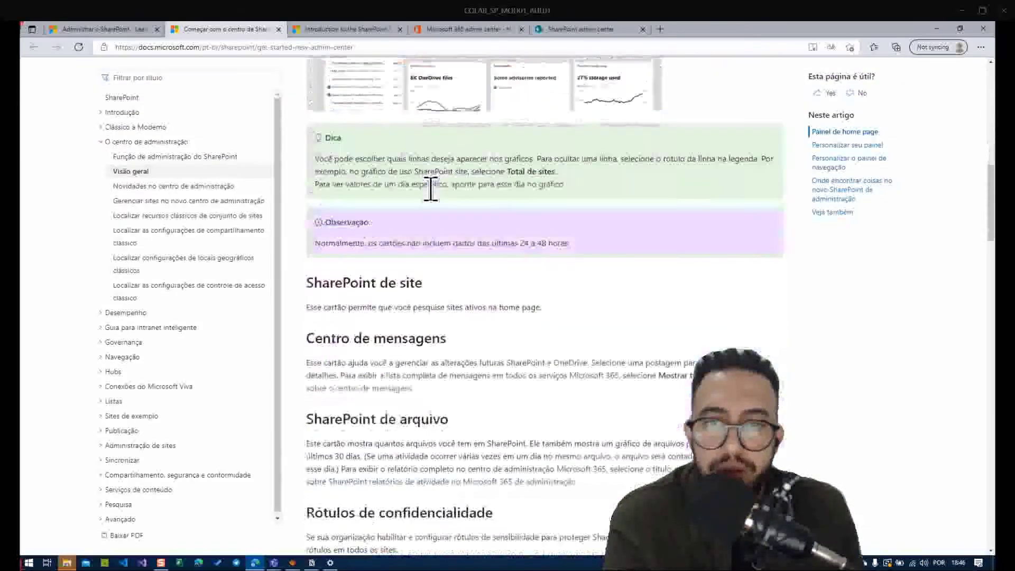
{"action": "scroll", "coordinate": [430, 189], "scroll_direction": "down", "scroll_amount": 18}
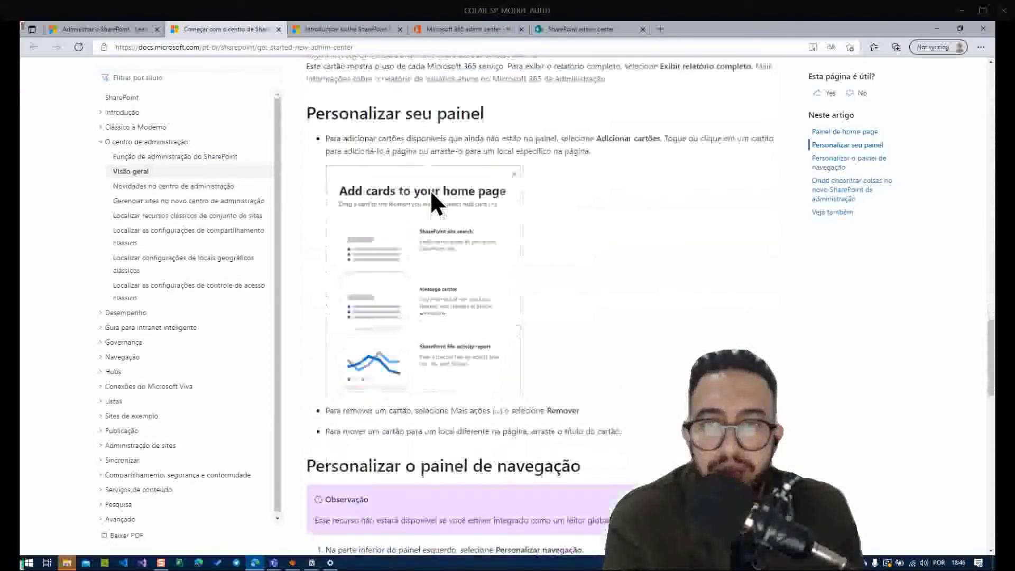
{"action": "scroll", "coordinate": [431, 194], "scroll_direction": "down", "scroll_amount": 18}
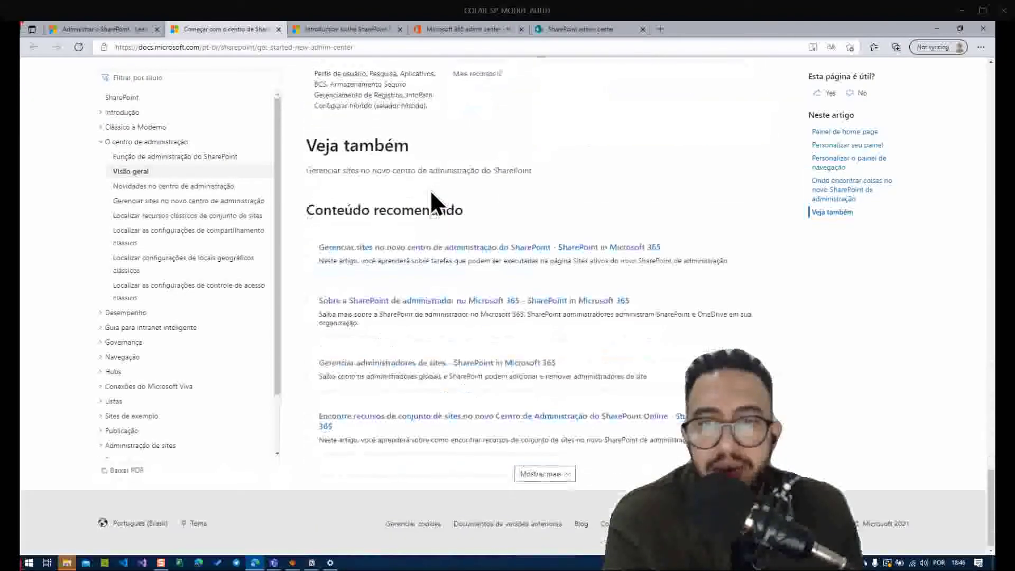
{"action": "scroll", "coordinate": [430, 189], "scroll_direction": "up", "scroll_amount": 20}
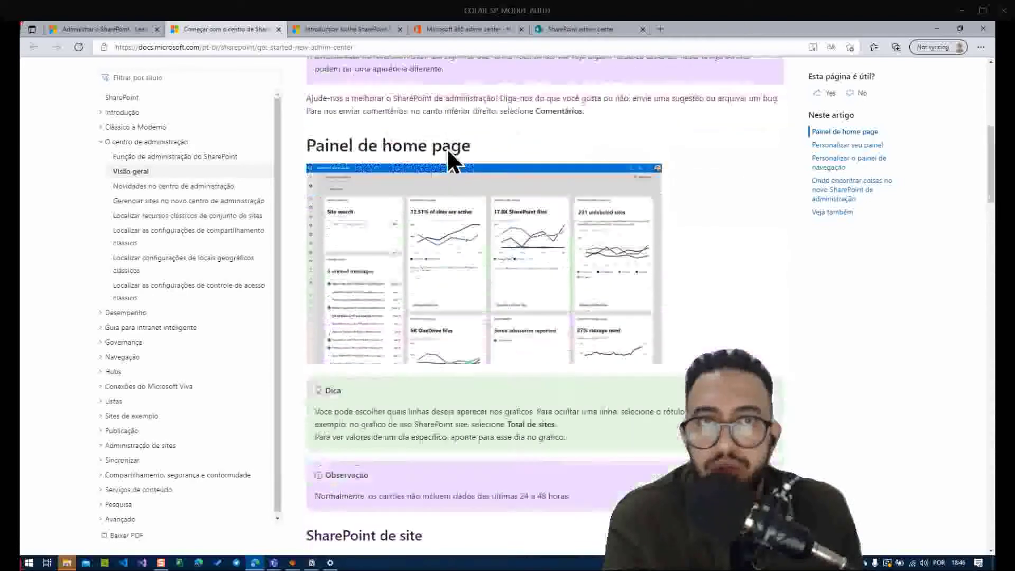
Step: Examine the SharePoint admin center's home page cards on service health, site usage, file activity, storage usage and active users
{"action": "left_click", "coordinate": [581, 29]}
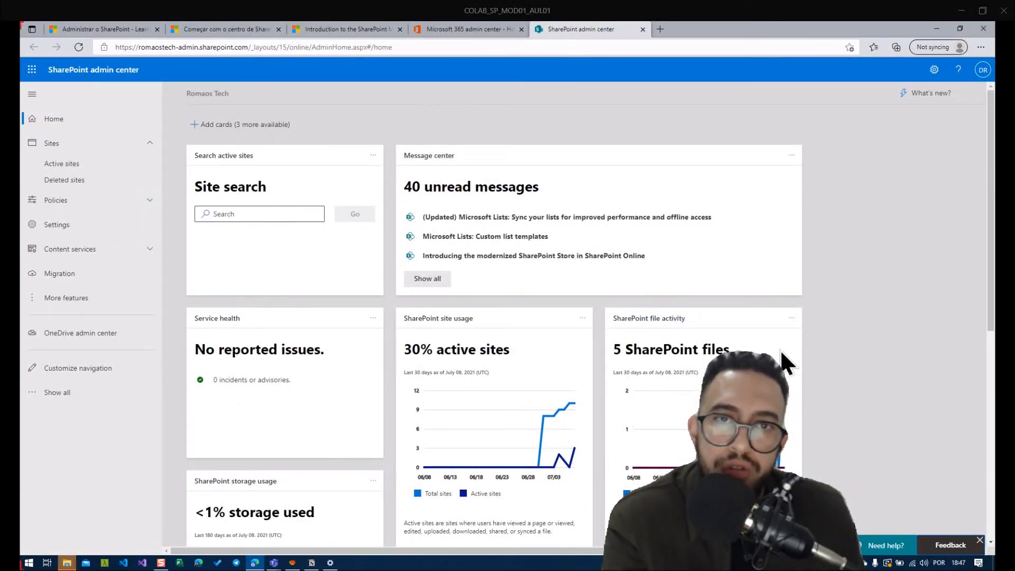
{"action": "scroll", "coordinate": [404, 204], "scroll_direction": "down", "scroll_amount": 6}
{"action": "scroll", "coordinate": [351, 248], "scroll_direction": "up", "scroll_amount": 4}
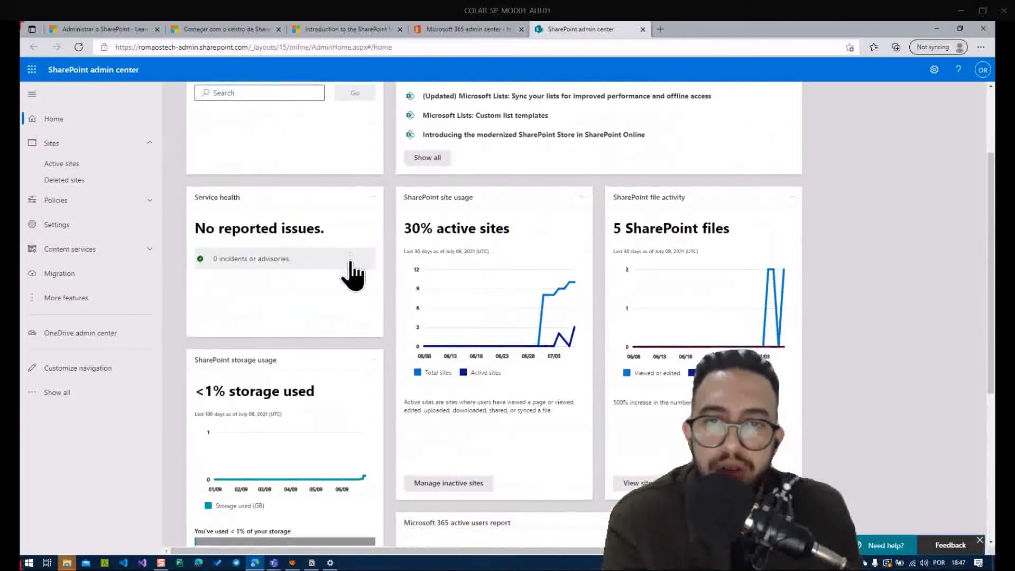
{"action": "left_click", "coordinate": [432, 372]}
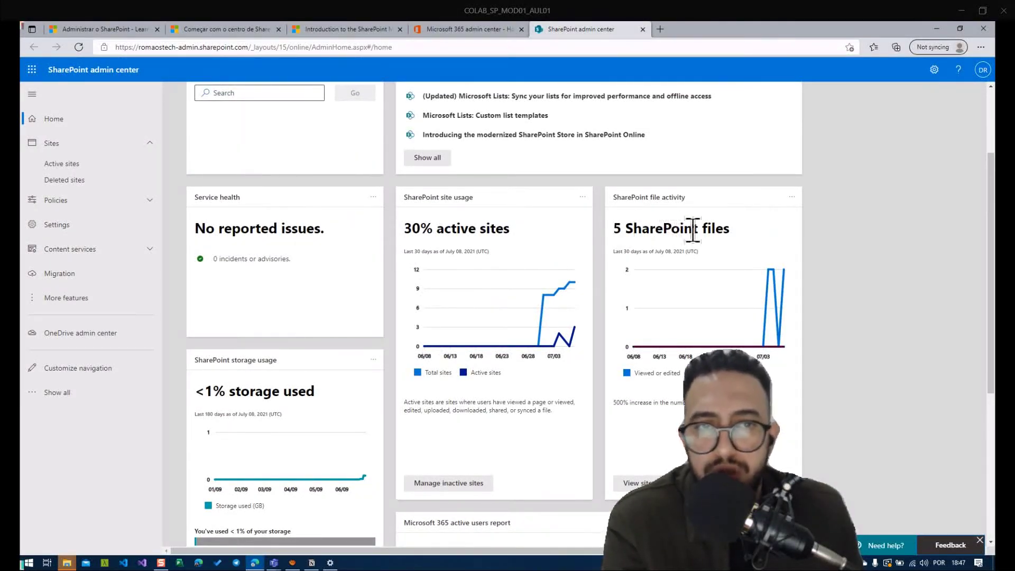
{"action": "left_click", "coordinate": [627, 373]}
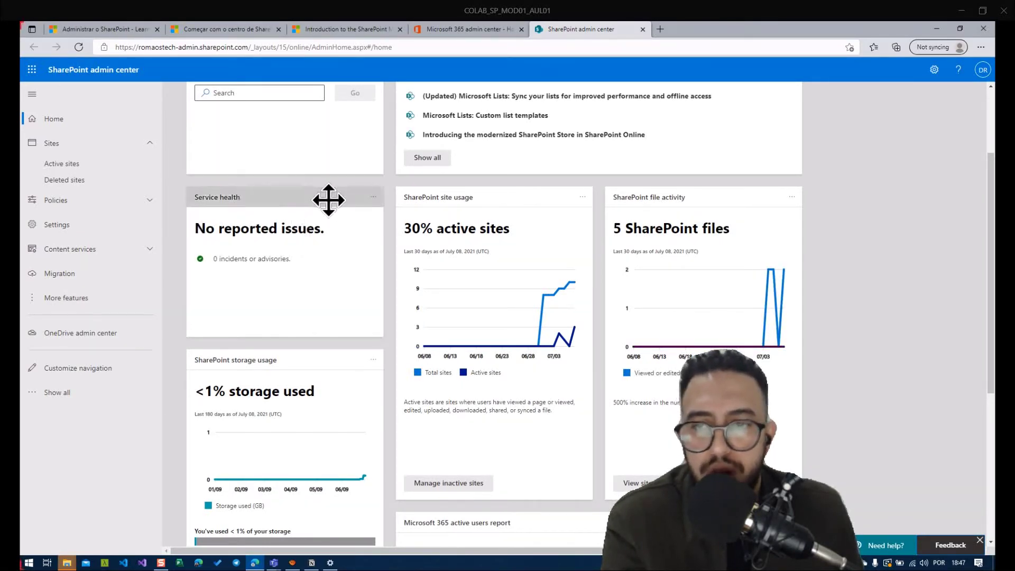
{"action": "scroll", "coordinate": [286, 238], "scroll_direction": "down", "scroll_amount": 4}
{"action": "scroll", "coordinate": [345, 262], "scroll_direction": "down", "scroll_amount": 1}
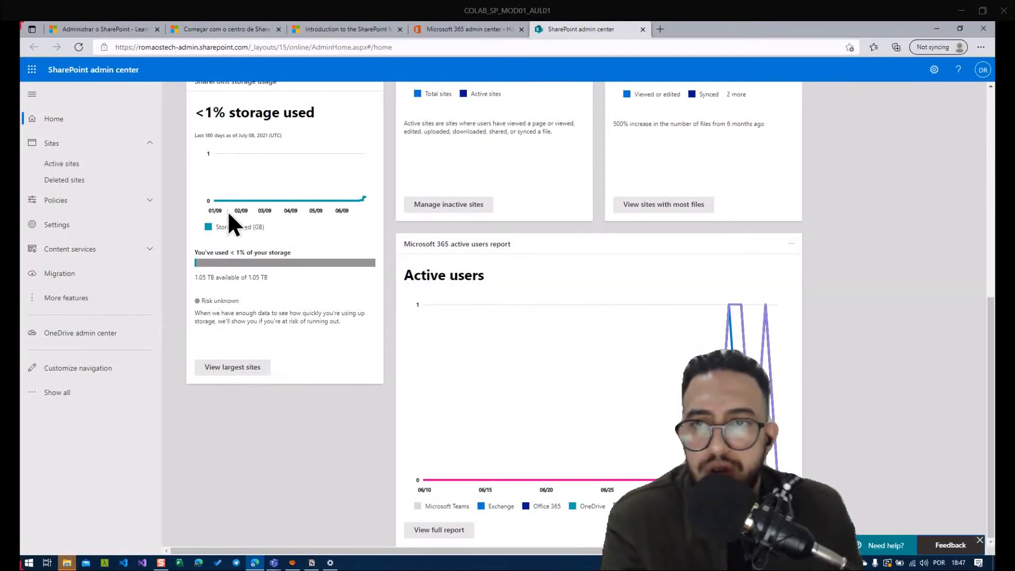
{"action": "scroll", "coordinate": [267, 212], "scroll_direction": "up", "scroll_amount": 2}
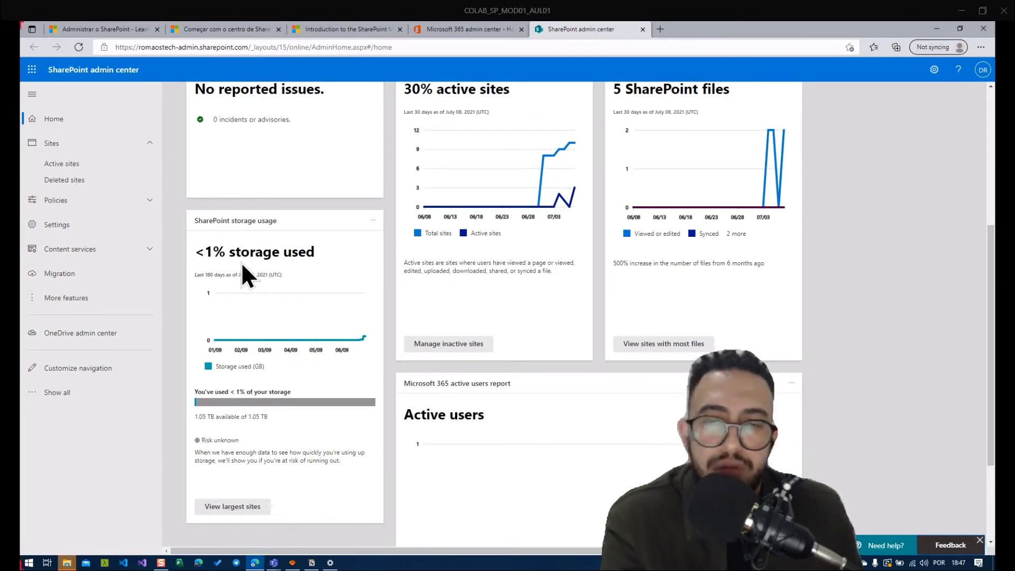
{"action": "left_click_drag", "start_coordinate": [244, 417], "coordinate": [269, 419]}
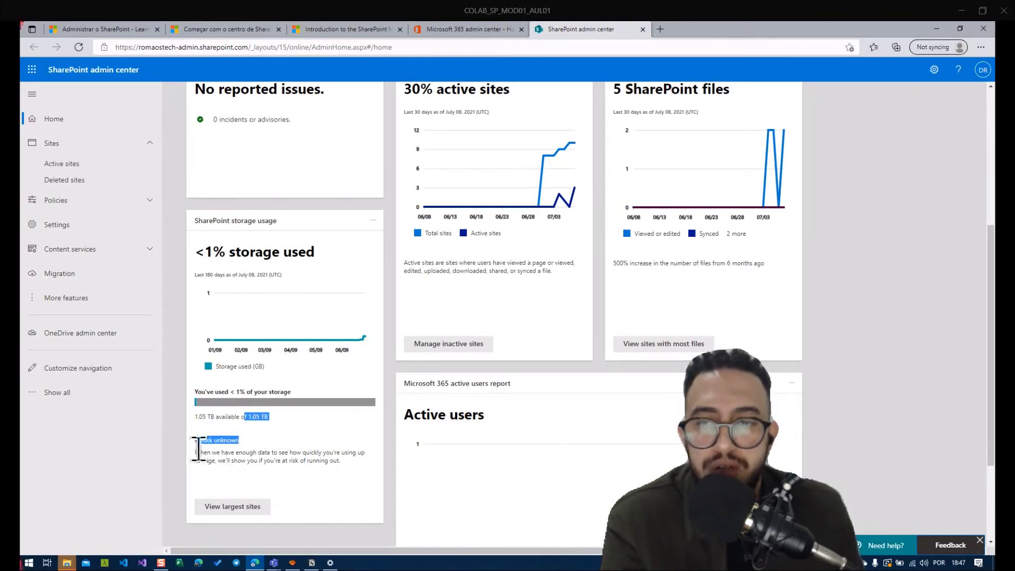
Step: Browse the More features and Settings pages, and the Sharing and Access control pages under Policies
{"action": "left_click", "coordinate": [71, 164]}
{"action": "left_click", "coordinate": [85, 311]}
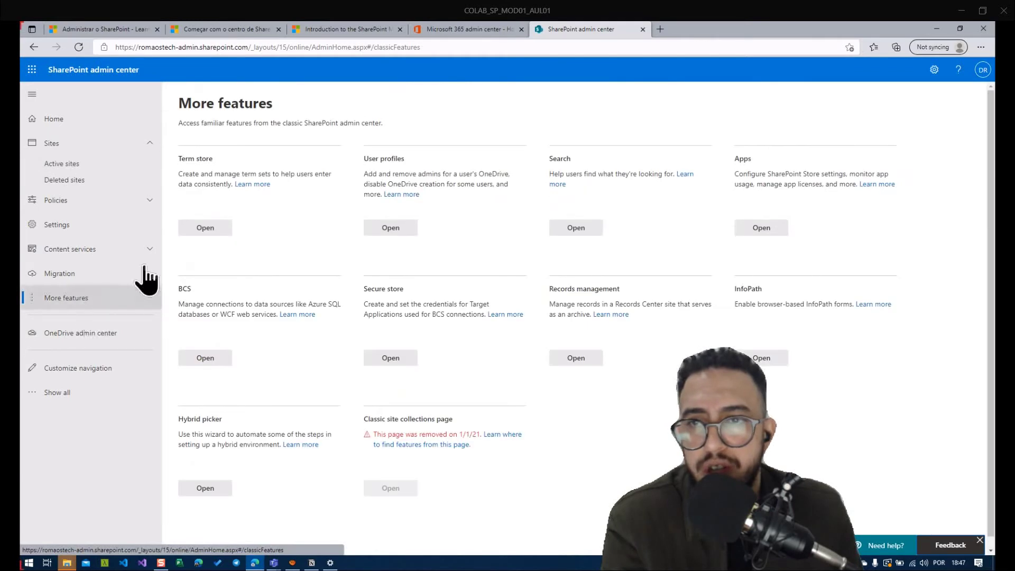
{"action": "left_click", "coordinate": [64, 224]}
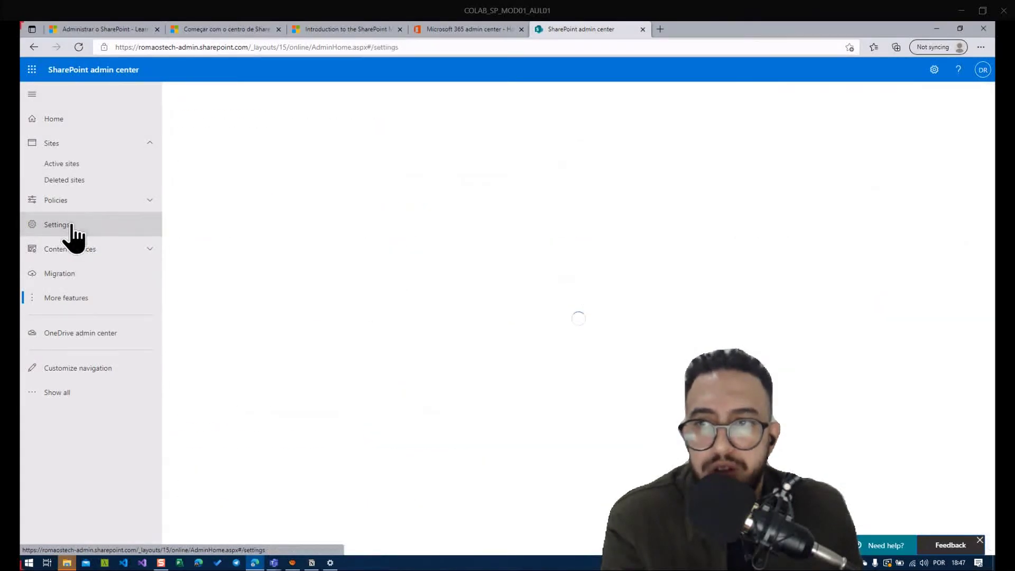
{"action": "left_click", "coordinate": [66, 201]}
{"action": "left_click", "coordinate": [80, 222]}
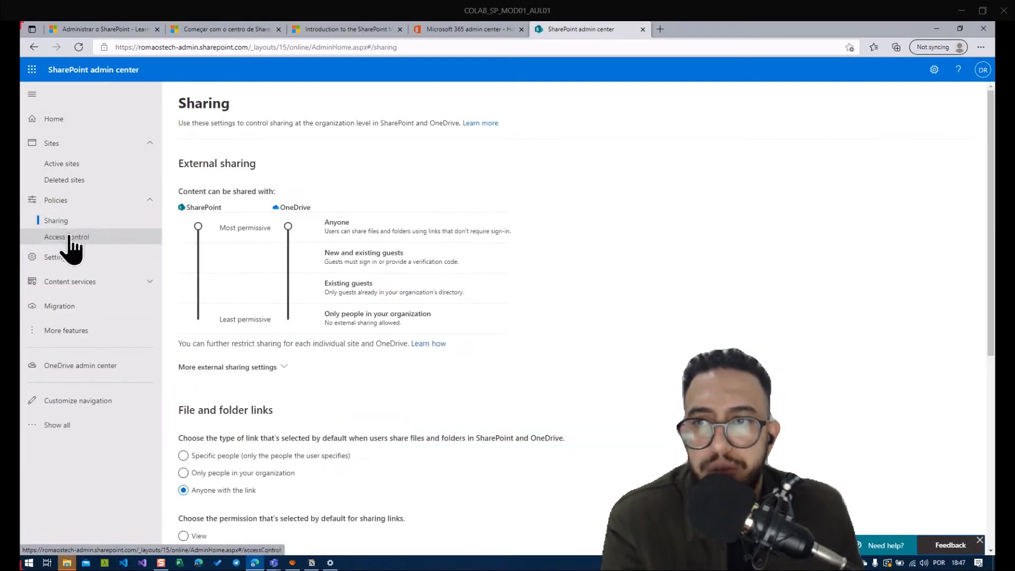
{"action": "left_click", "coordinate": [68, 236]}
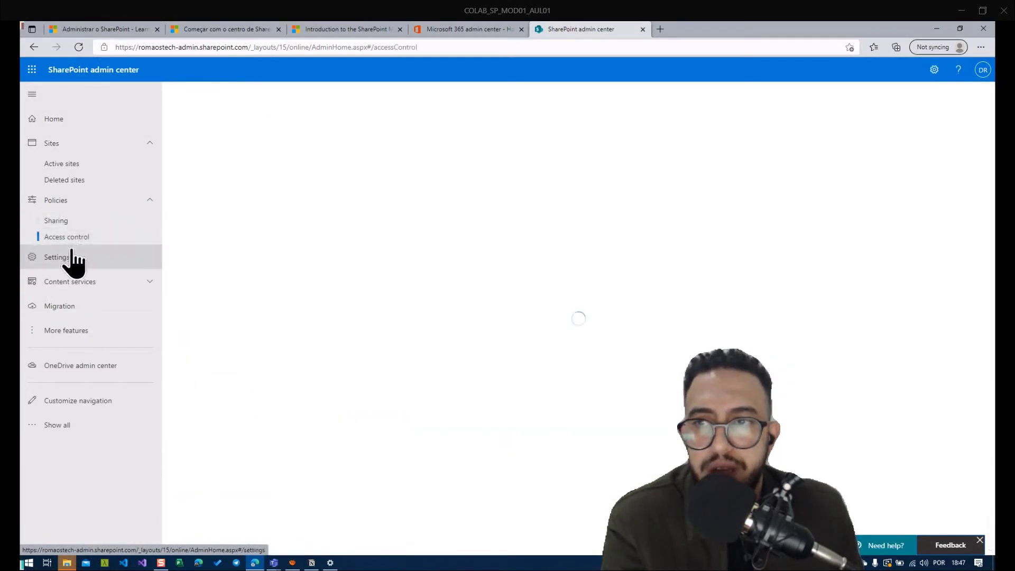
Step: View the Migration page and the term store under Content services, and expand the full navigation list
{"action": "left_click", "coordinate": [100, 306]}
{"action": "scroll", "coordinate": [344, 378], "scroll_direction": "down", "scroll_amount": 1}
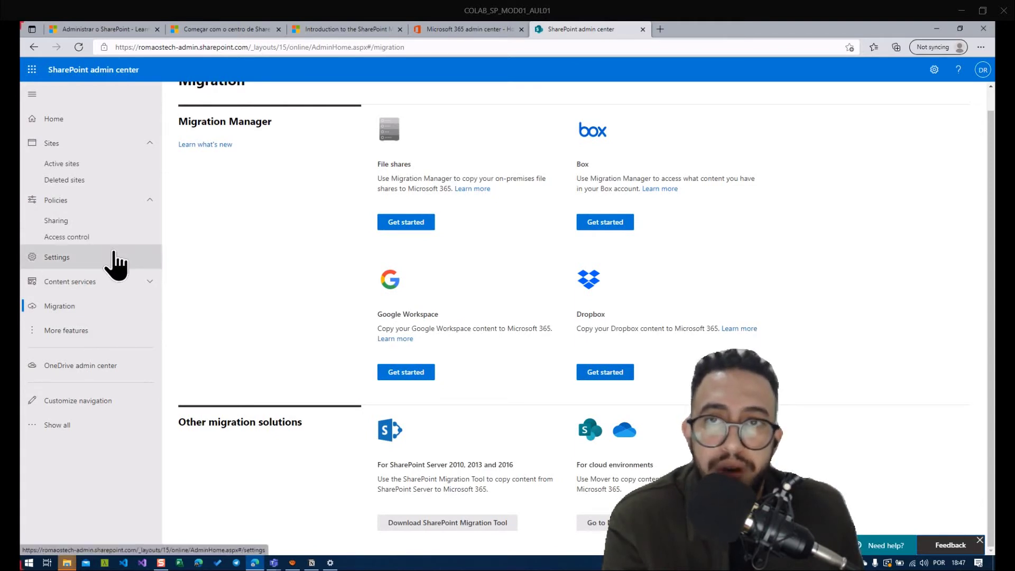
{"action": "left_click", "coordinate": [108, 283]}
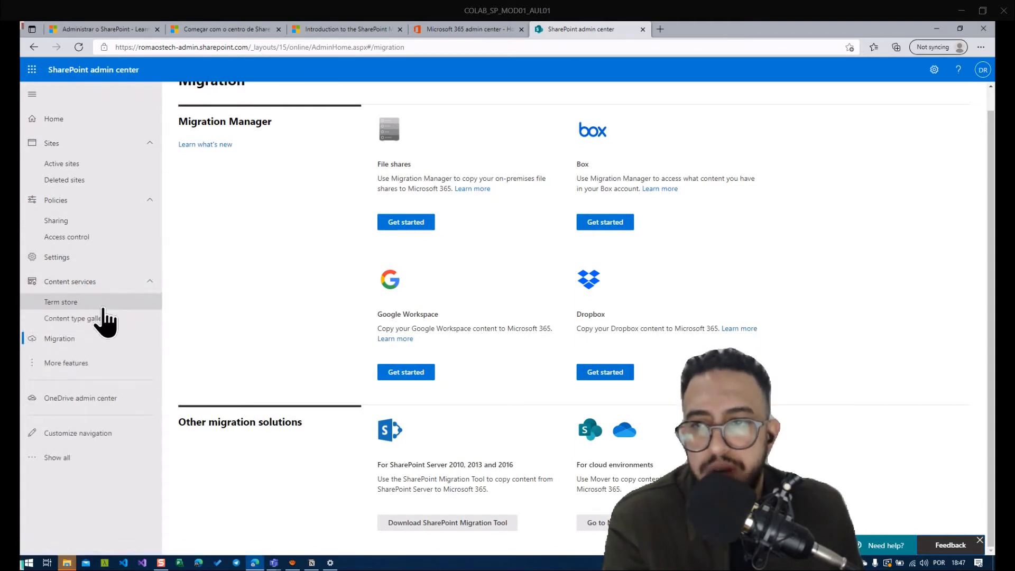
{"action": "left_click", "coordinate": [103, 305]}
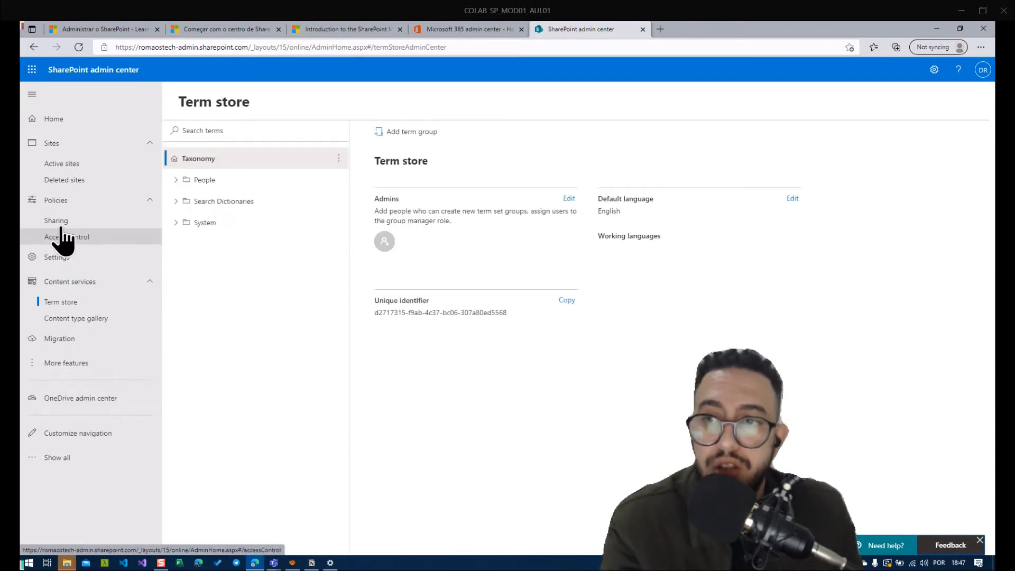
{"action": "left_click", "coordinate": [59, 458]}
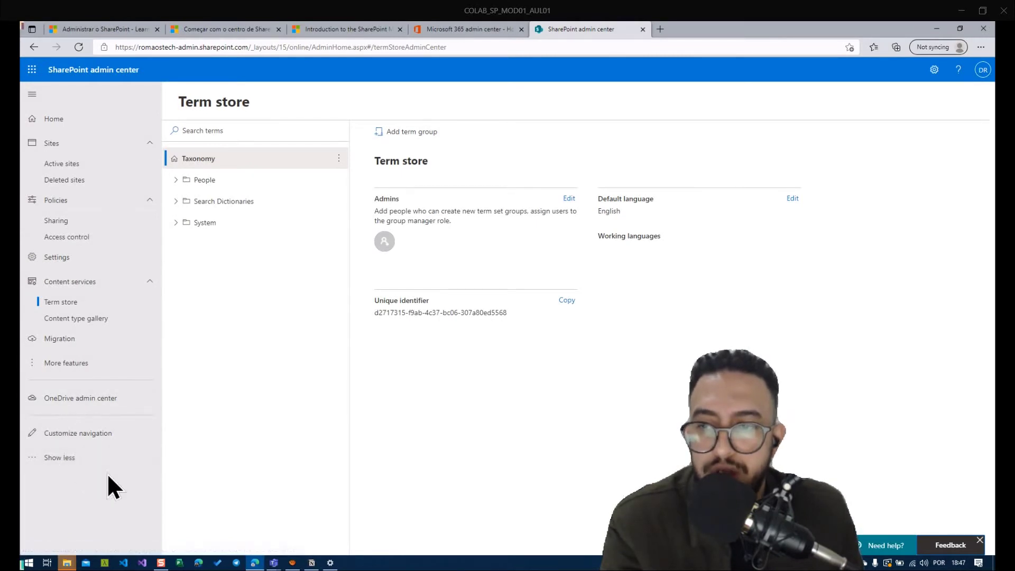
Step: View the Active sites and Deleted sites pages and return to the admin center's home page
{"action": "left_click", "coordinate": [67, 165]}
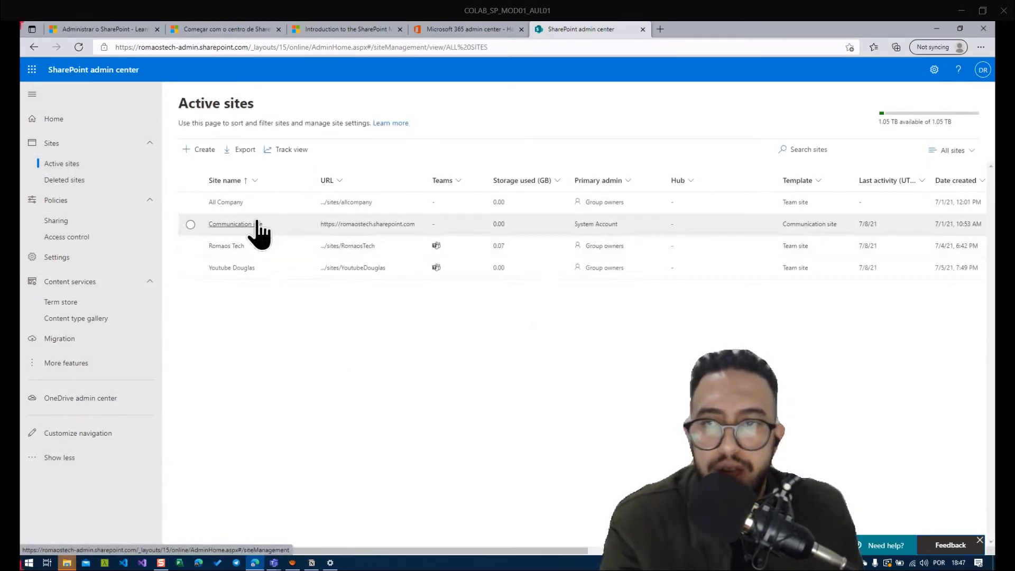
{"action": "left_click", "coordinate": [67, 181]}
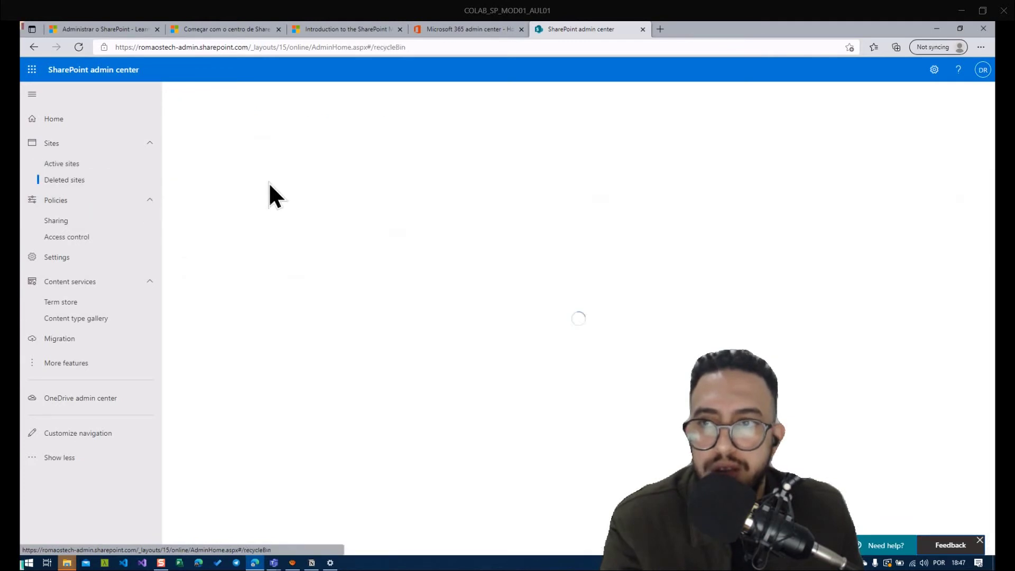
{"action": "left_click", "coordinate": [97, 125]}
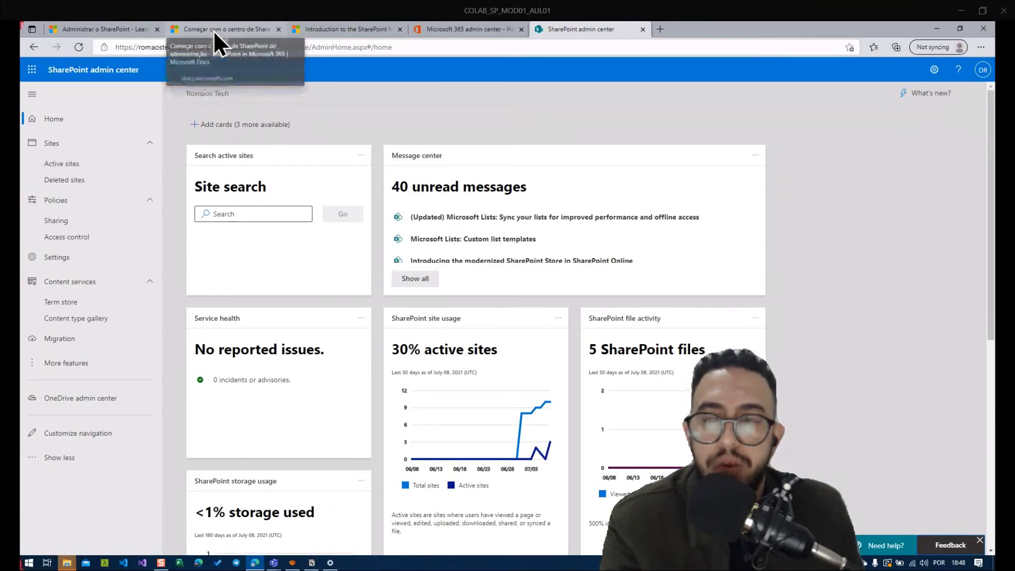
Step: Skim the admin center article from Painel de home page to Personalizar seu painel, and return to the Microsoft Learn unit
{"action": "left_click", "coordinate": [251, 30]}
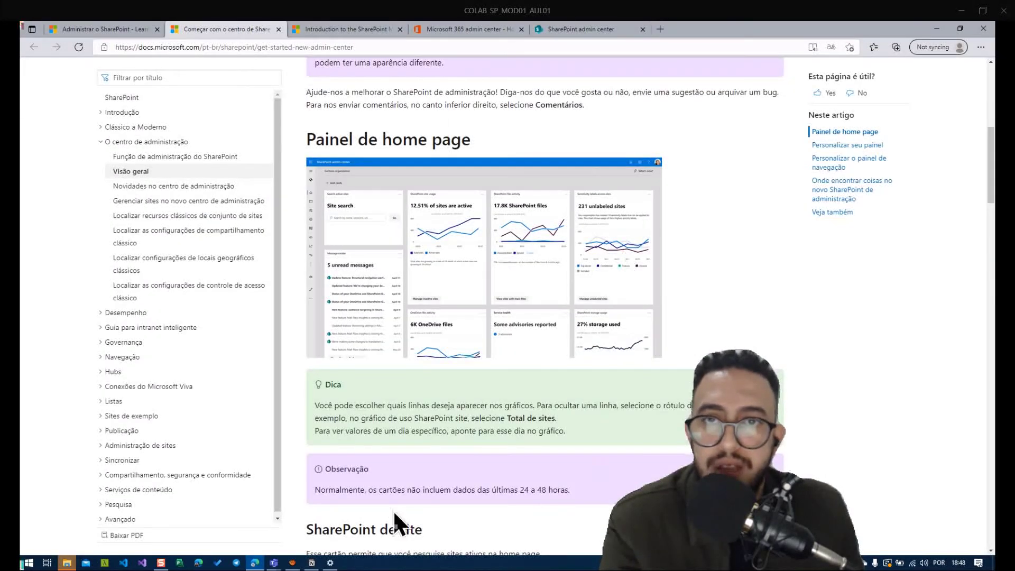
{"action": "scroll", "coordinate": [581, 249], "scroll_direction": "down", "scroll_amount": 12}
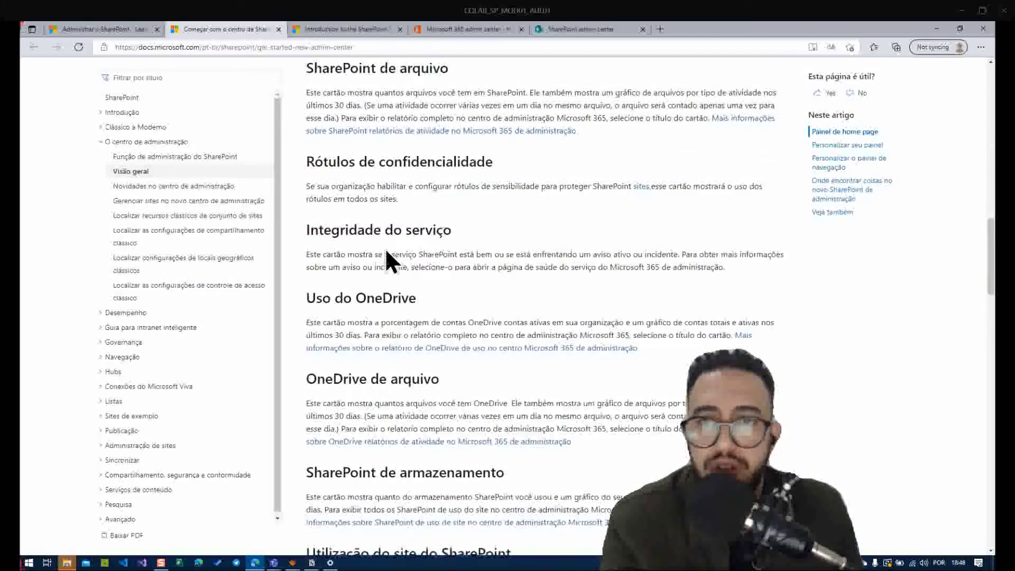
{"action": "scroll", "coordinate": [383, 249], "scroll_direction": "down", "scroll_amount": 5}
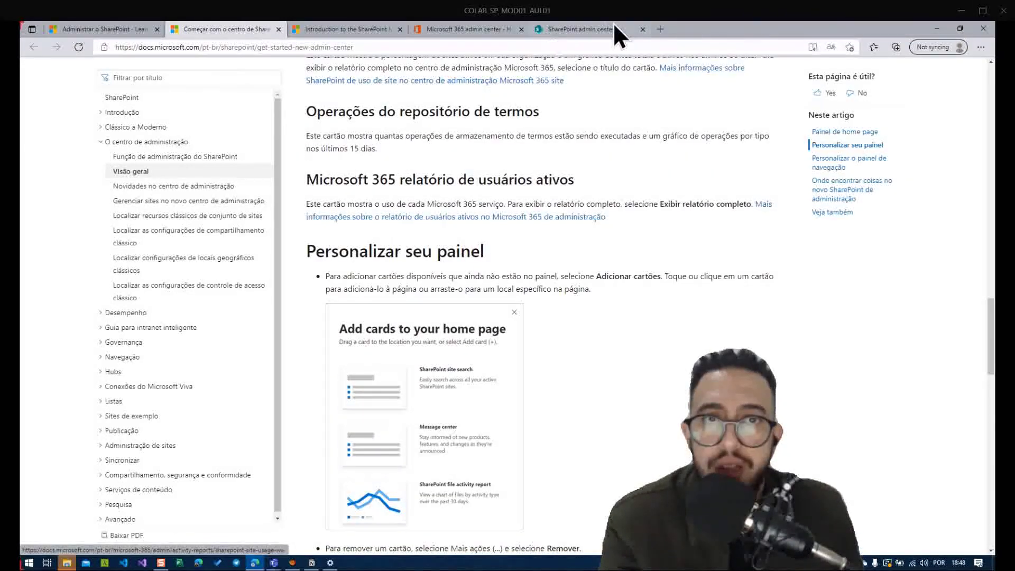
{"action": "left_click", "coordinate": [597, 28]}
{"action": "left_click", "coordinate": [129, 29]}
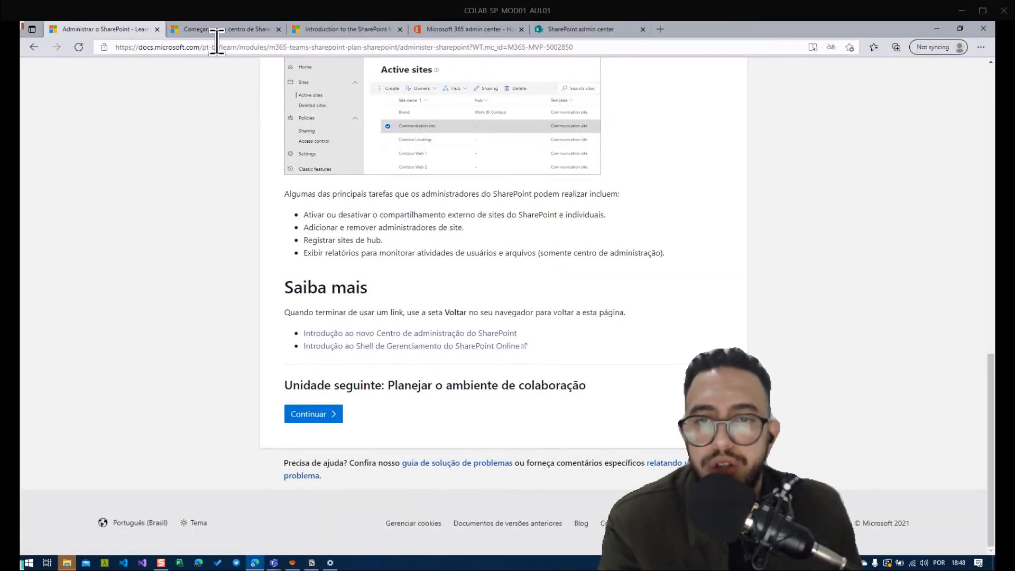
Step: Skim the introduction to the SharePoint Management Shell and return to the unit's part on admin roles
{"action": "left_click", "coordinate": [335, 32]}
{"action": "scroll", "coordinate": [351, 158], "scroll_direction": "down", "scroll_amount": 9}
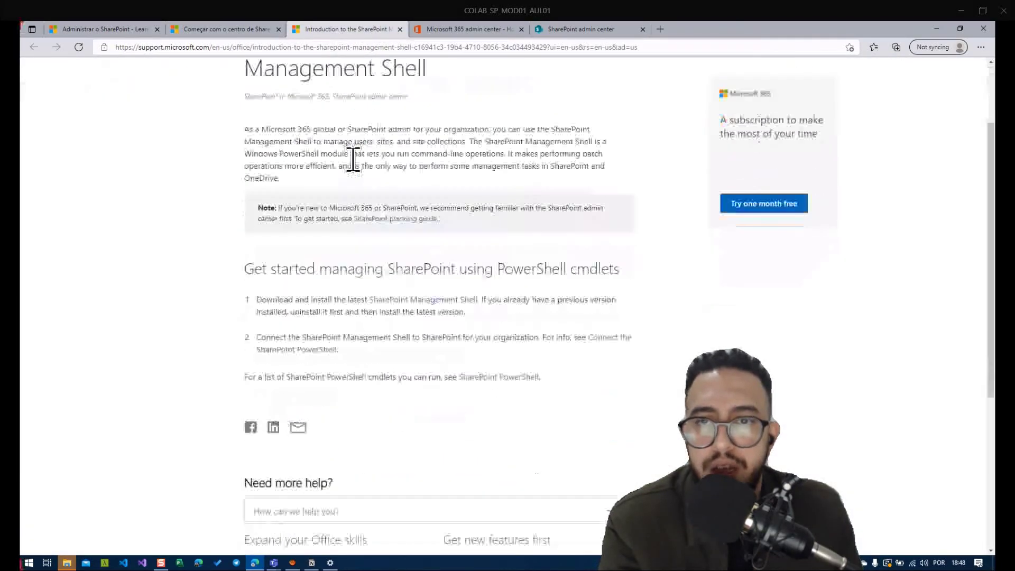
{"action": "scroll", "coordinate": [357, 164], "scroll_direction": "up", "scroll_amount": 7}
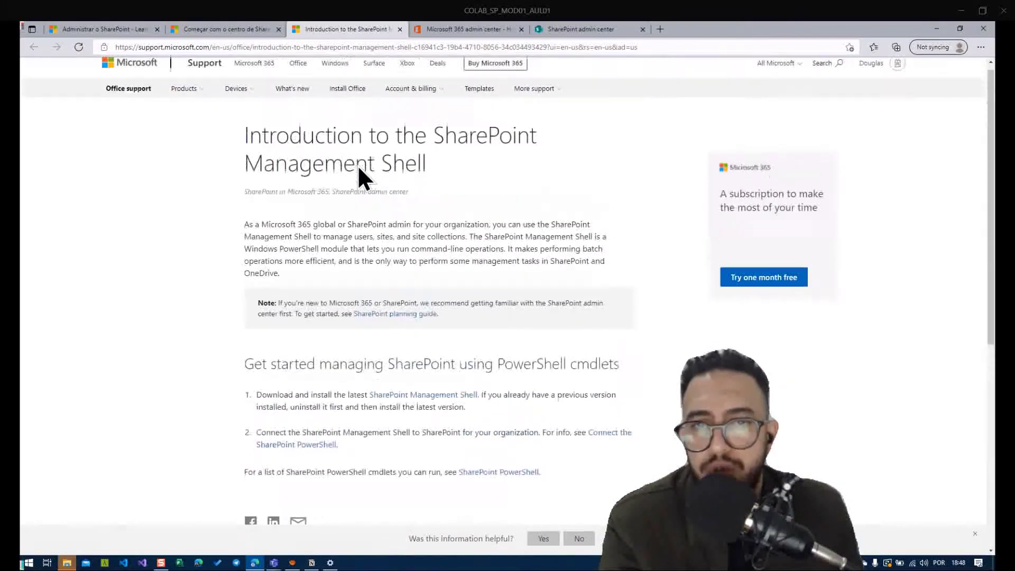
{"action": "left_click", "coordinate": [136, 34]}
{"action": "scroll", "coordinate": [383, 177], "scroll_direction": "up", "scroll_amount": 10}
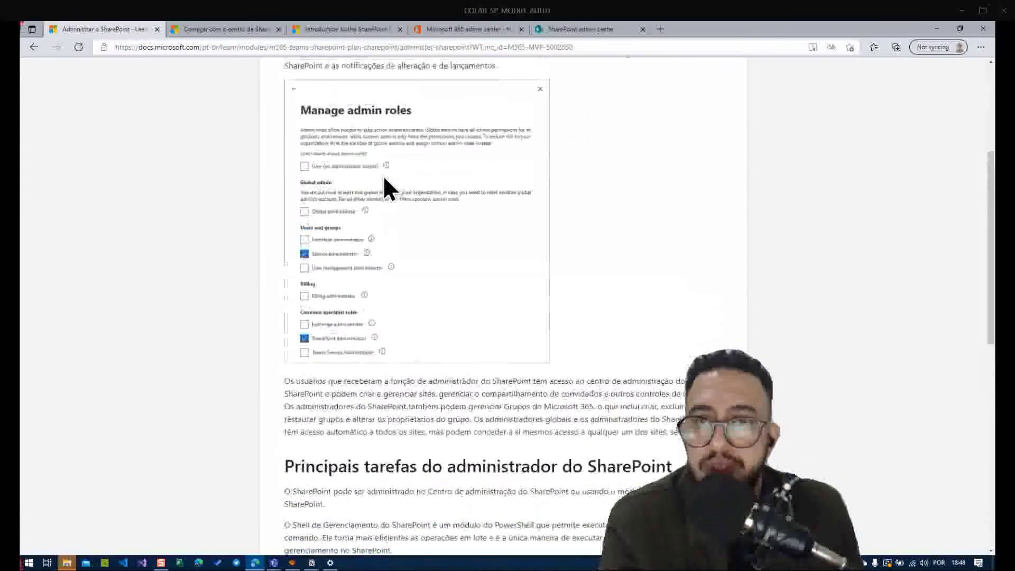
{"action": "scroll", "coordinate": [382, 176], "scroll_direction": "up", "scroll_amount": 5}
Step: Select the All Company site in Active sites, show its permission and hub options, and open its sharing settings
{"action": "left_click", "coordinate": [580, 31]}
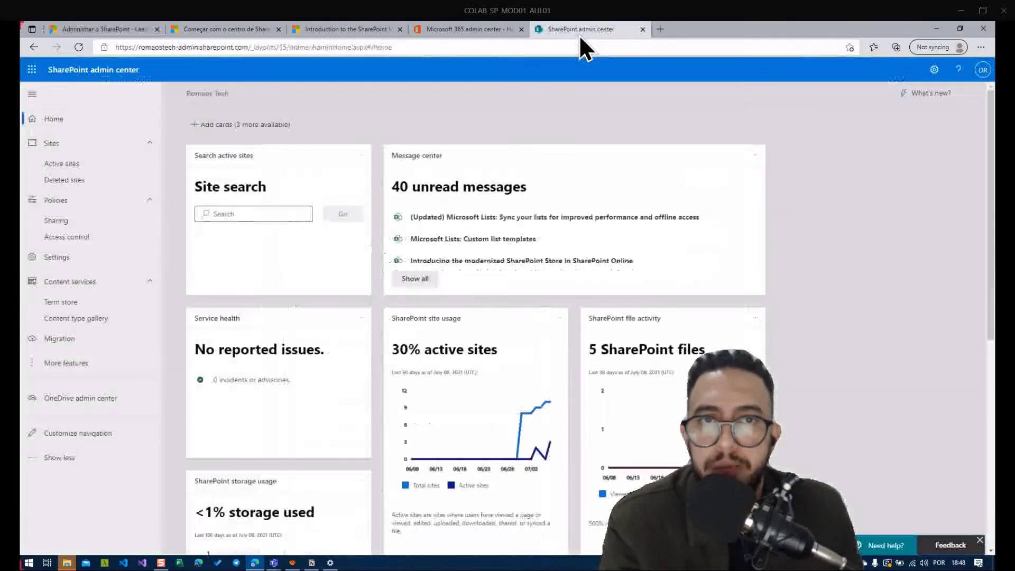
{"action": "left_click", "coordinate": [75, 164]}
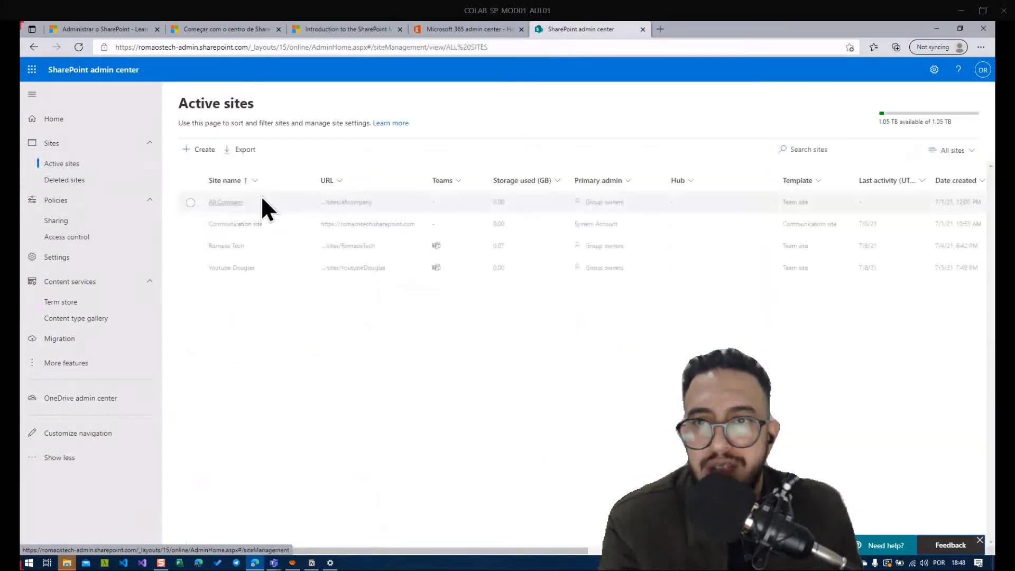
{"action": "left_click", "coordinate": [190, 202]}
{"action": "left_click", "coordinate": [280, 150]}
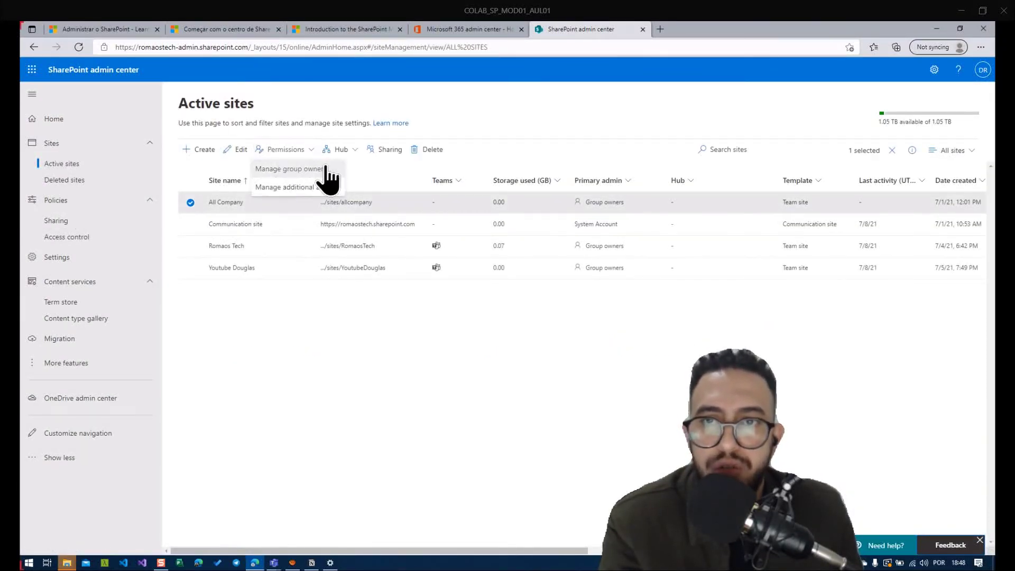
{"action": "left_click", "coordinate": [342, 151]}
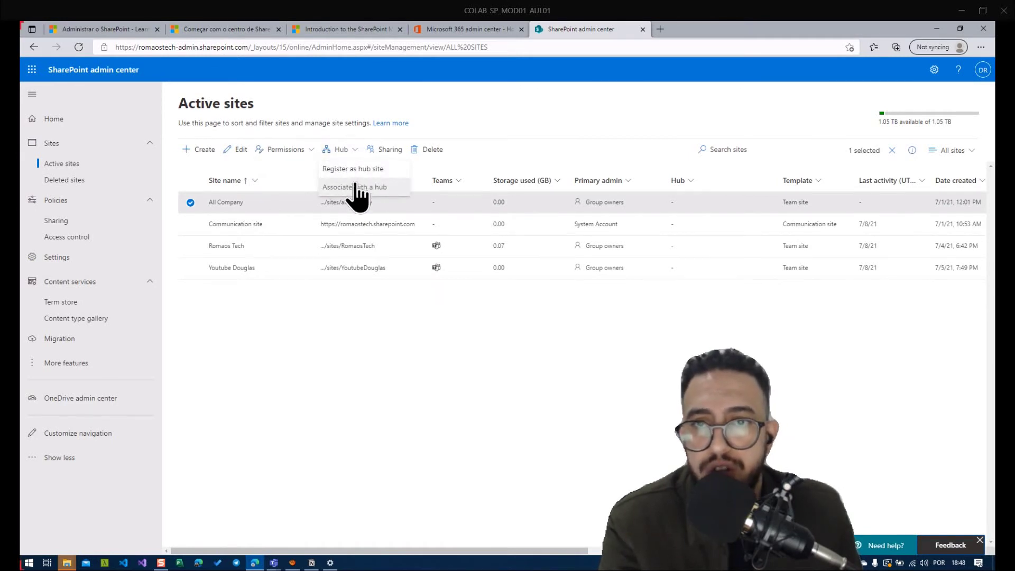
{"action": "left_click", "coordinate": [385, 151]}
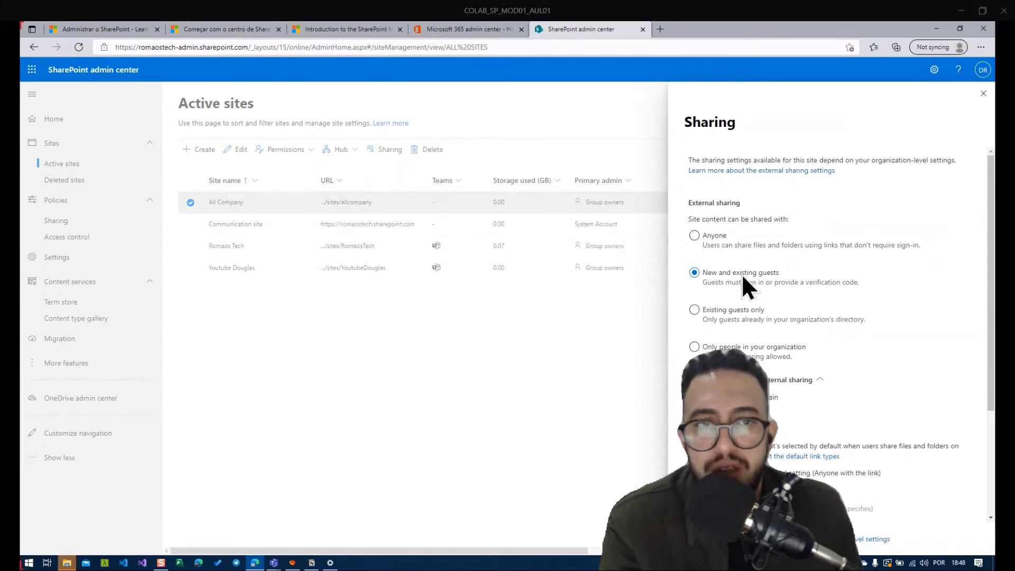
Step: Select Anyone as the All Company site's external sharing level, view the default link and Anyone link settings, and close without saving
{"action": "left_click", "coordinate": [880, 246]}
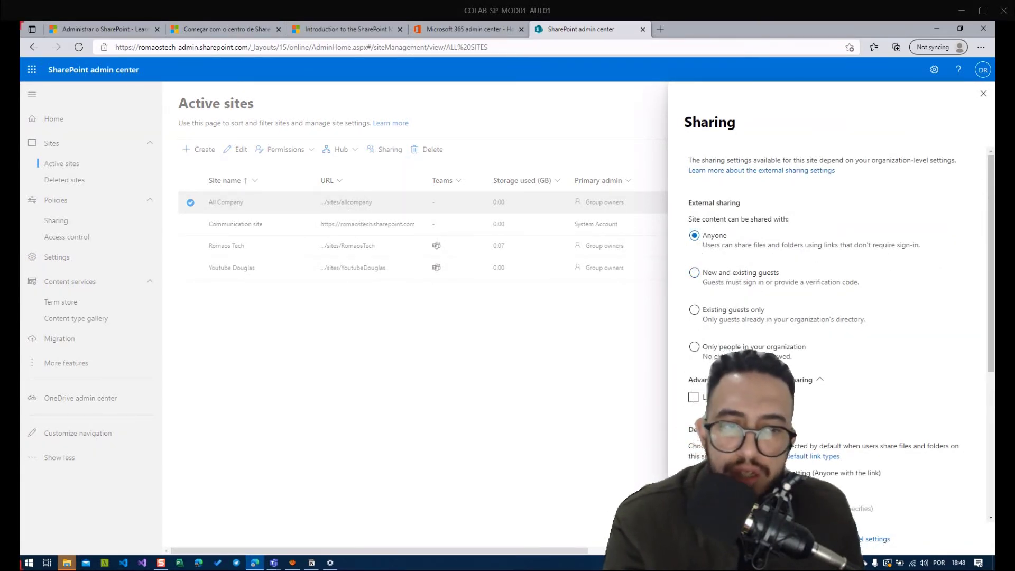
{"action": "scroll", "coordinate": [835, 328], "scroll_direction": "down", "scroll_amount": 5}
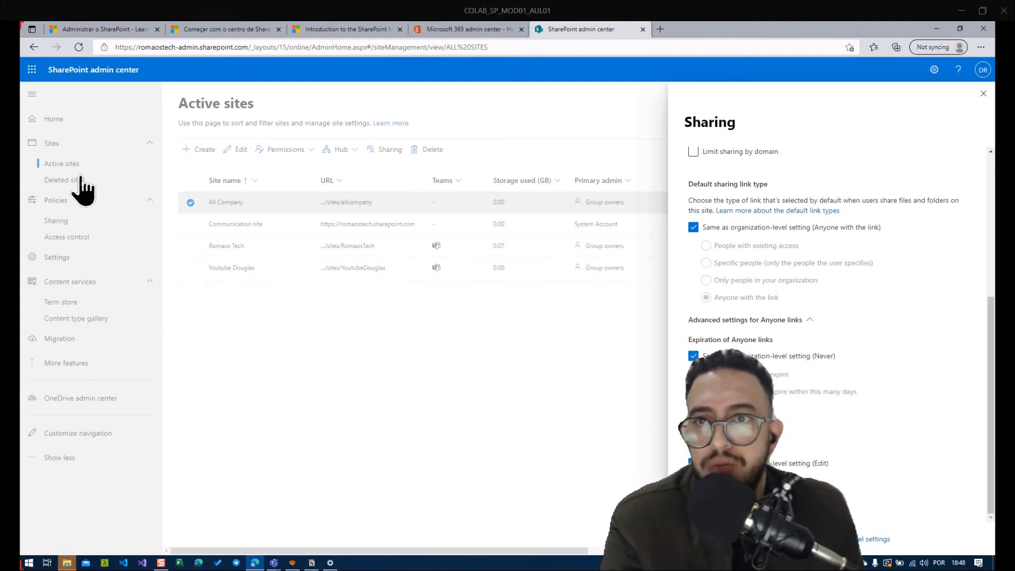
{"action": "left_click", "coordinate": [983, 93]}
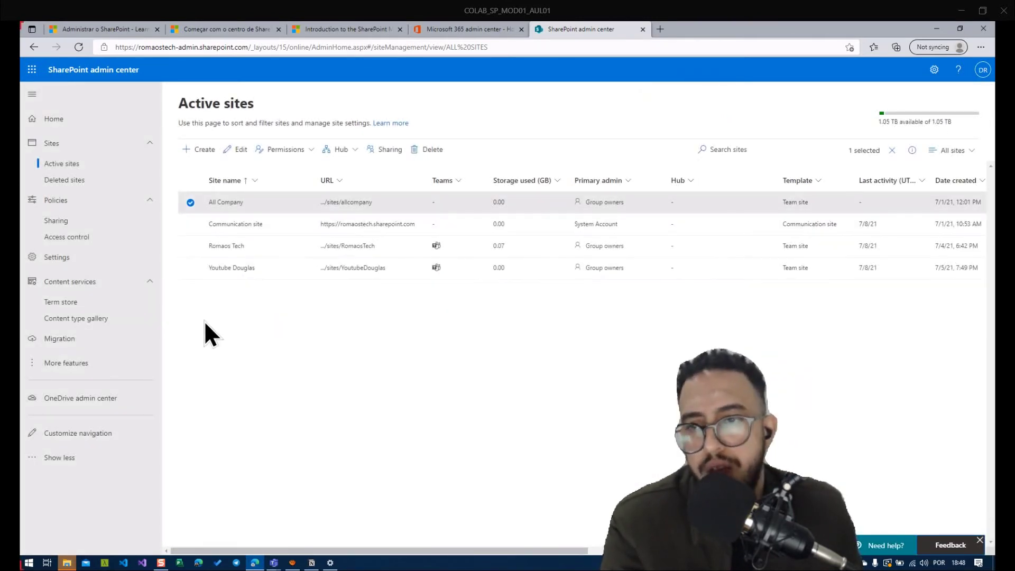
Step: View the Migration page of the SharePoint admin center and return to the Administrar o SharePoint unit on Microsoft Learn
{"action": "left_click", "coordinate": [141, 338]}
{"action": "scroll", "coordinate": [373, 305], "scroll_direction": "down", "scroll_amount": 1}
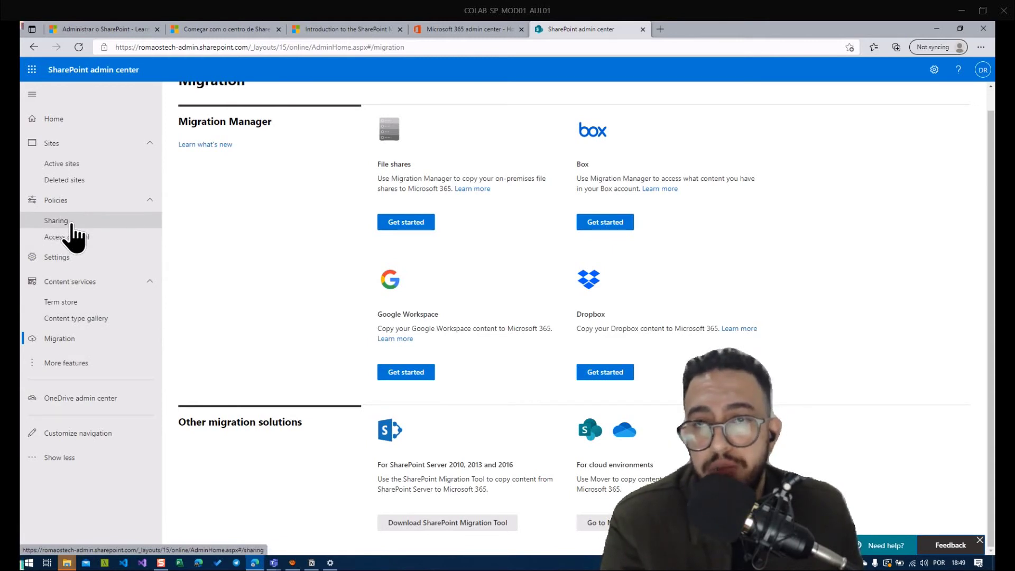
{"action": "left_click", "coordinate": [189, 31]}
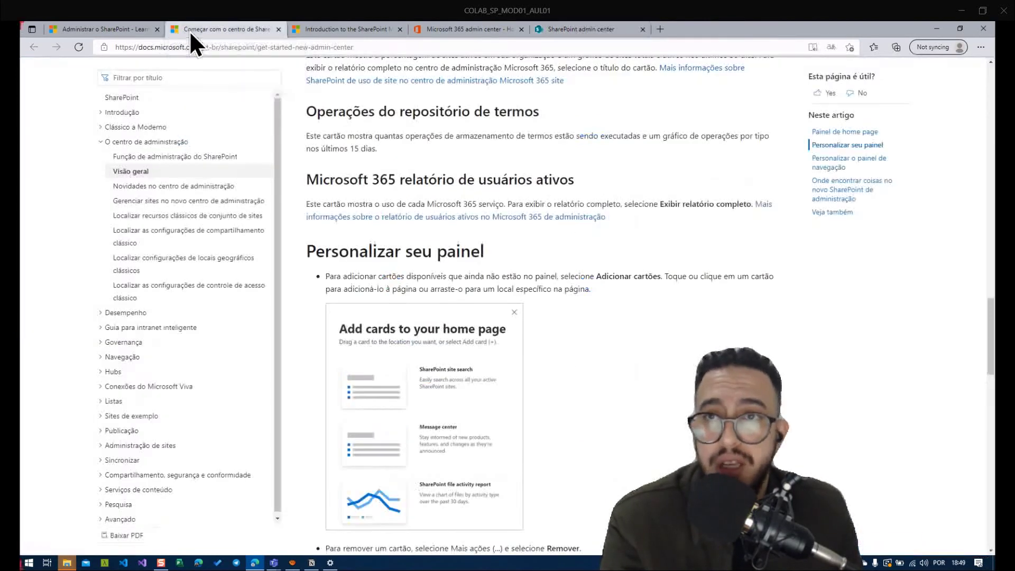
{"action": "left_click", "coordinate": [83, 30]}
Step: Skim the unit from the admin roles through Principais tarefas do administrador do SharePoint to Saiba mais, and return to its beginning
{"action": "scroll", "coordinate": [390, 242], "scroll_direction": "down", "scroll_amount": 10}
{"action": "scroll", "coordinate": [389, 240], "scroll_direction": "up", "scroll_amount": 8}
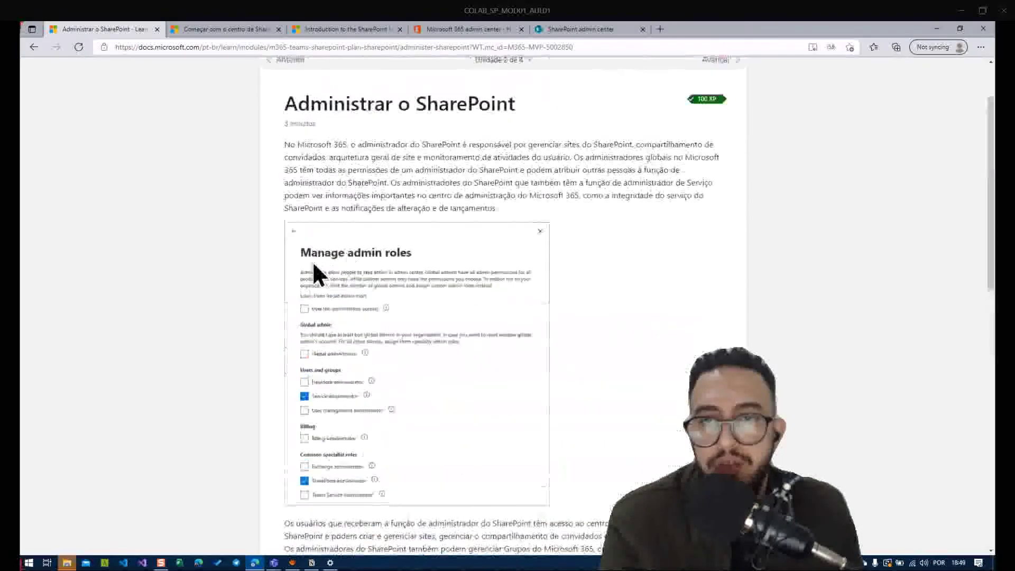
{"action": "scroll", "coordinate": [356, 489], "scroll_direction": "down", "scroll_amount": 2}
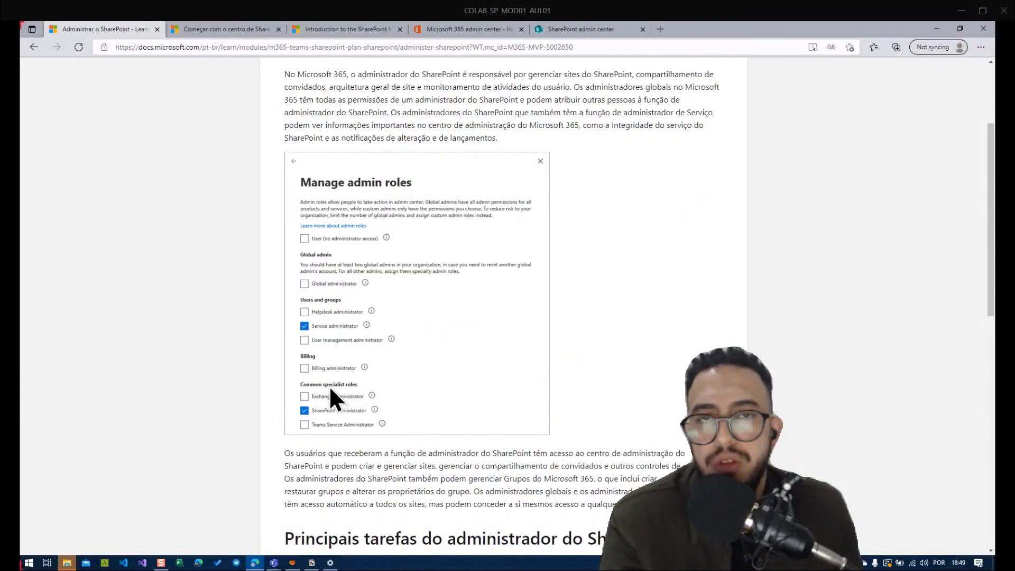
{"action": "scroll", "coordinate": [326, 384], "scroll_direction": "down", "scroll_amount": 4}
{"action": "scroll", "coordinate": [370, 378], "scroll_direction": "down", "scroll_amount": 4}
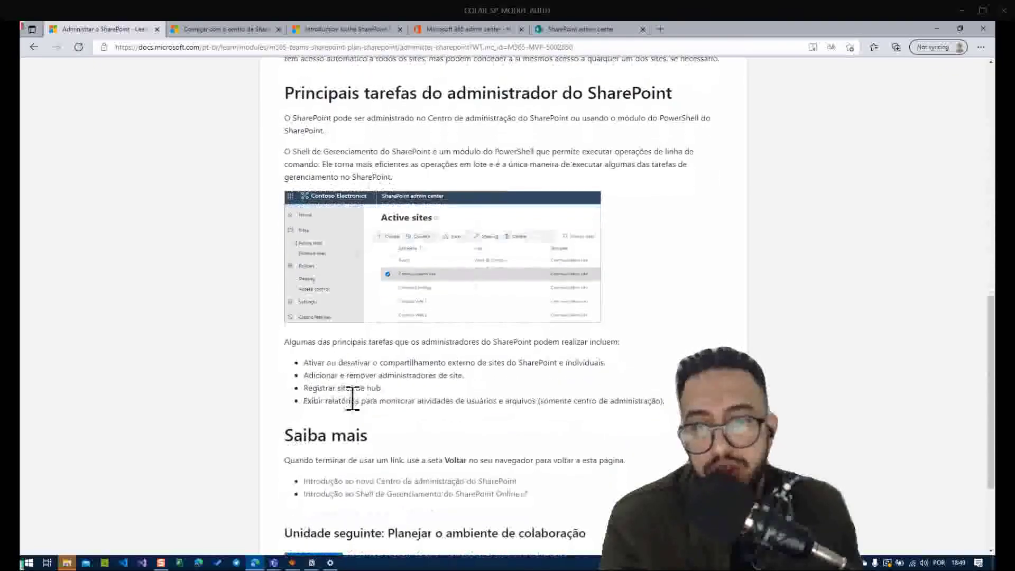
{"action": "scroll", "coordinate": [326, 381], "scroll_direction": "up", "scroll_amount": 10}
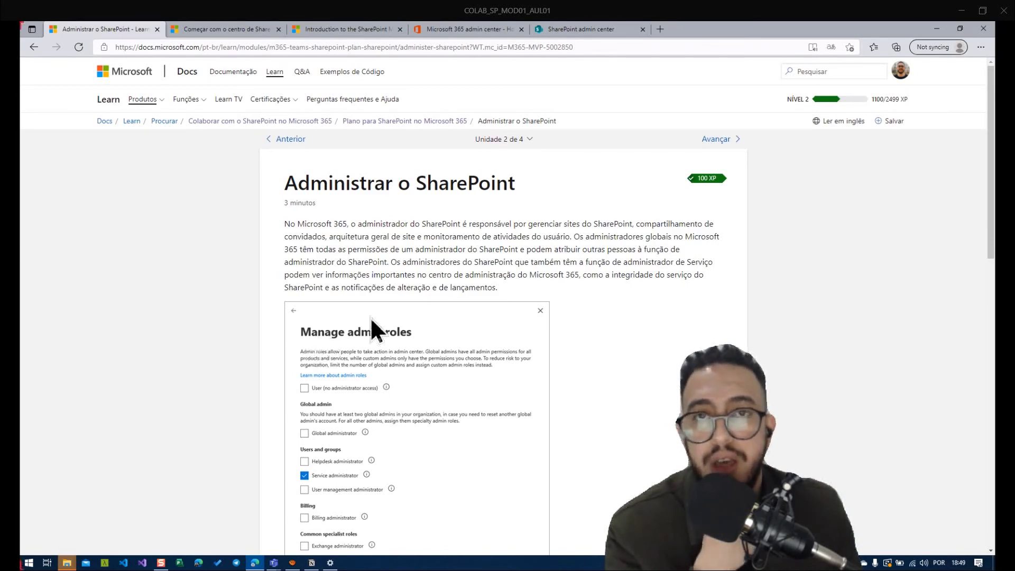
{"action": "scroll", "coordinate": [398, 302], "scroll_direction": "down", "scroll_amount": 1}
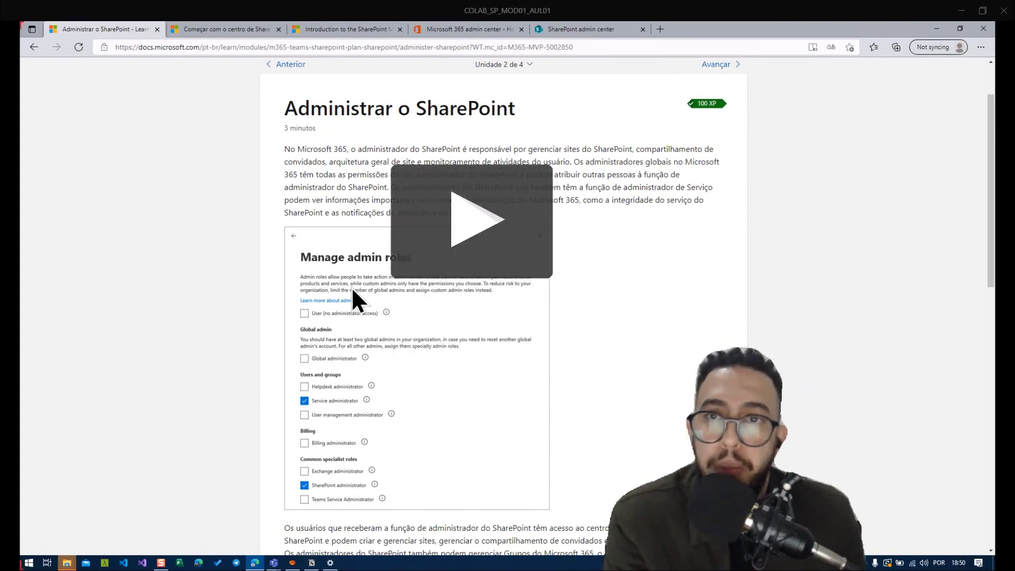
Step: Open the overview of the module Plano para SharePoint no Microsoft 365 and show its list of units
{"action": "scroll", "coordinate": [349, 264], "scroll_direction": "up", "scroll_amount": 2}
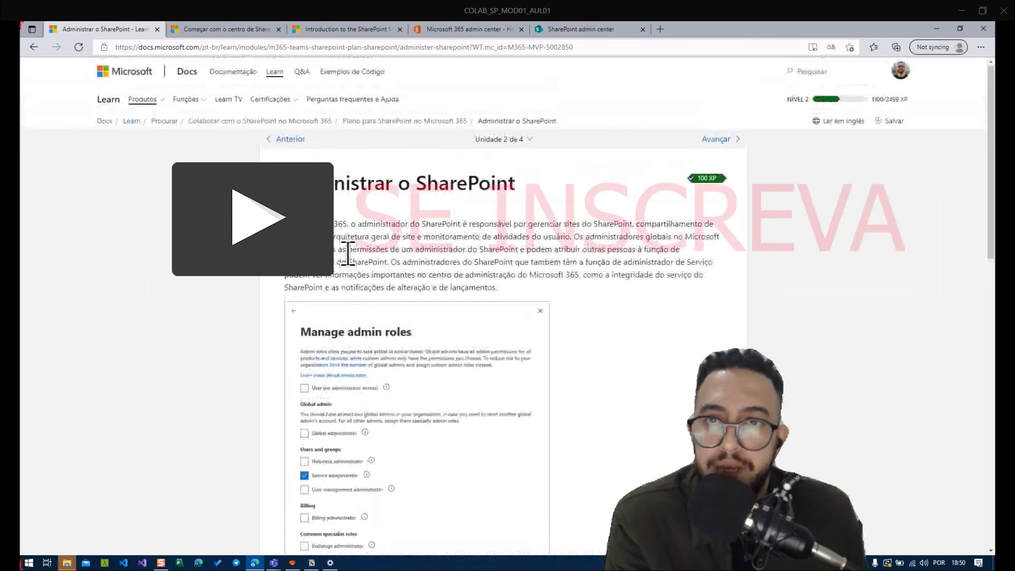
{"action": "left_click", "coordinate": [437, 122]}
{"action": "scroll", "coordinate": [458, 291], "scroll_direction": "down", "scroll_amount": 2}
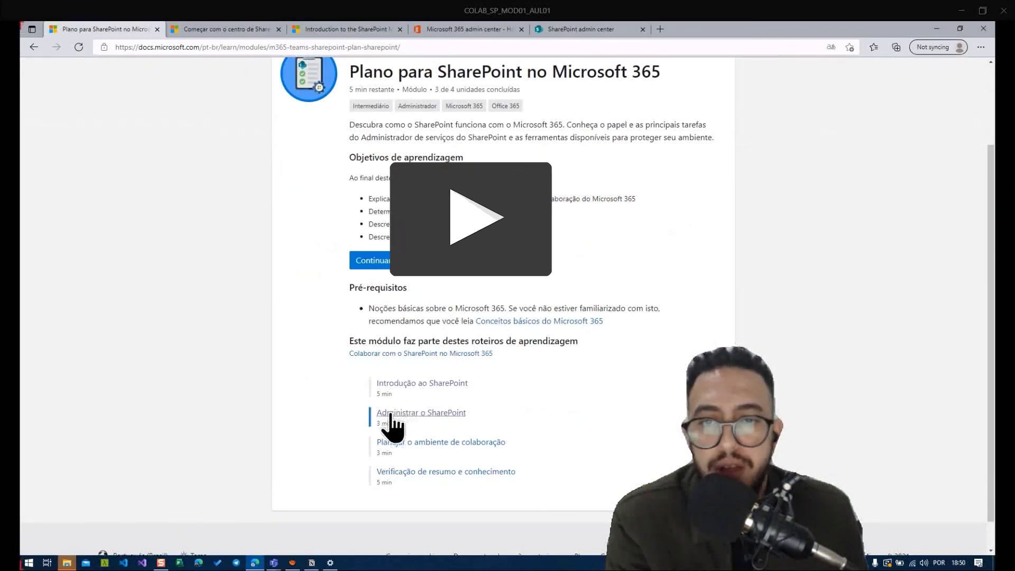